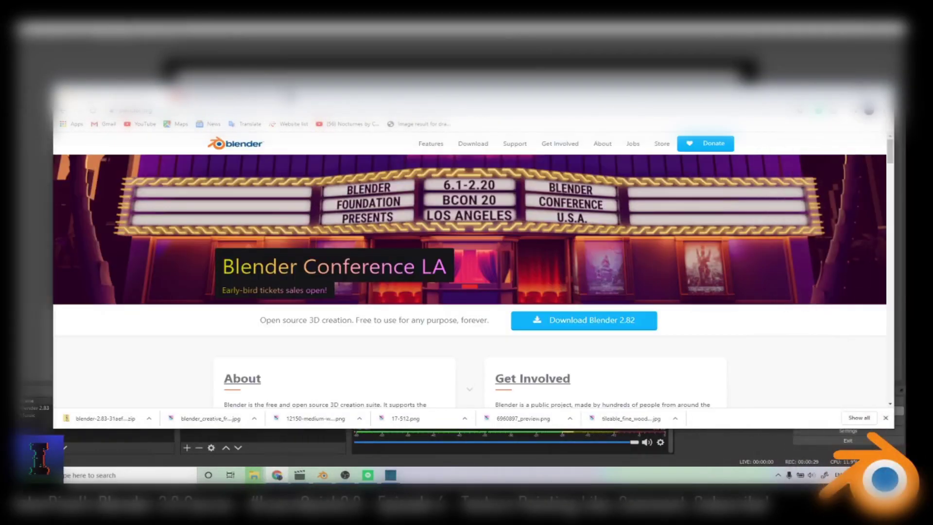
Step: Open a fresh Chrome tab on the Google new-tab page, ready for a search
key("ctrl+t")
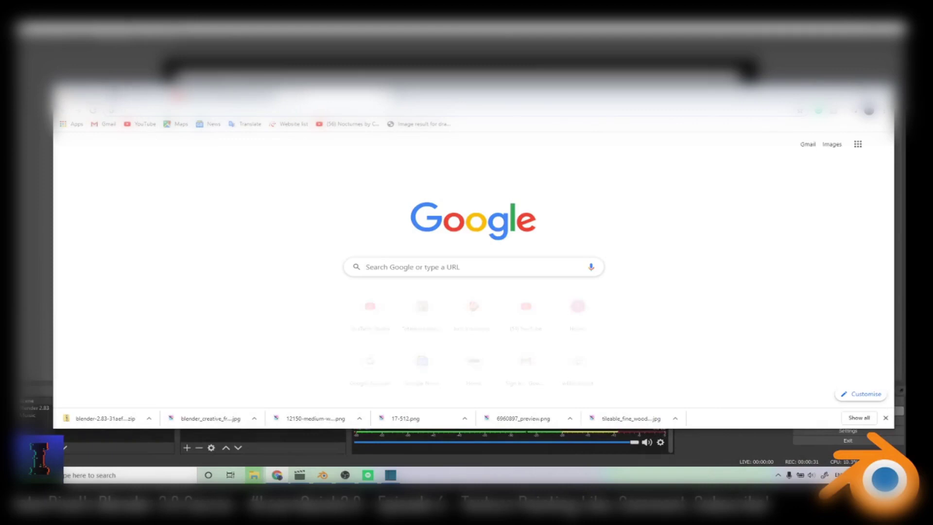
key("ctrl+w")
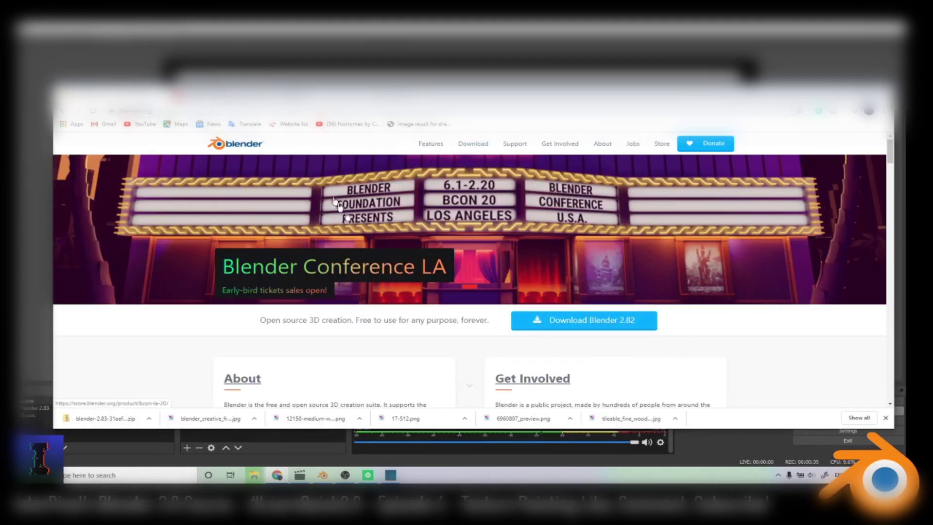
key("ctrl+t")
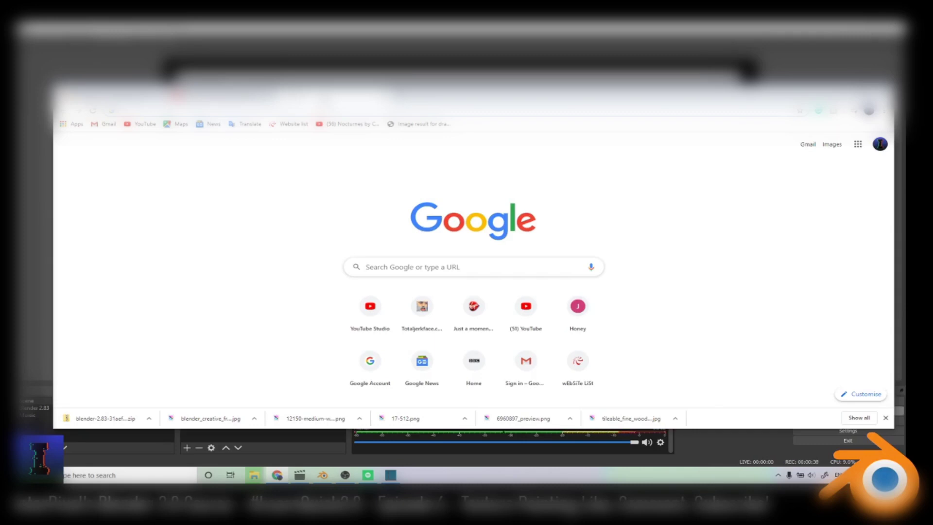
Step: Search Google for 'download blender 2.8' and open the blender.org download page offering Blender 2.82
type("downalod b")
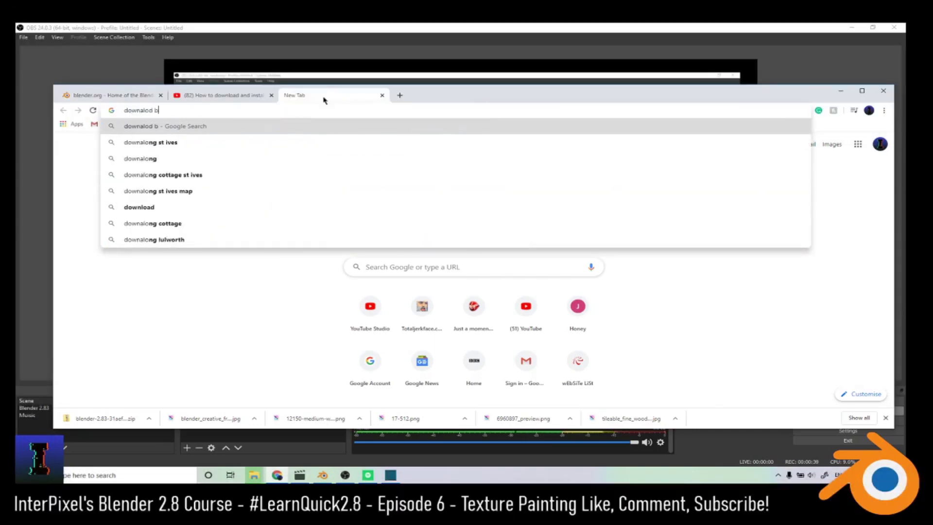
type("elnder")
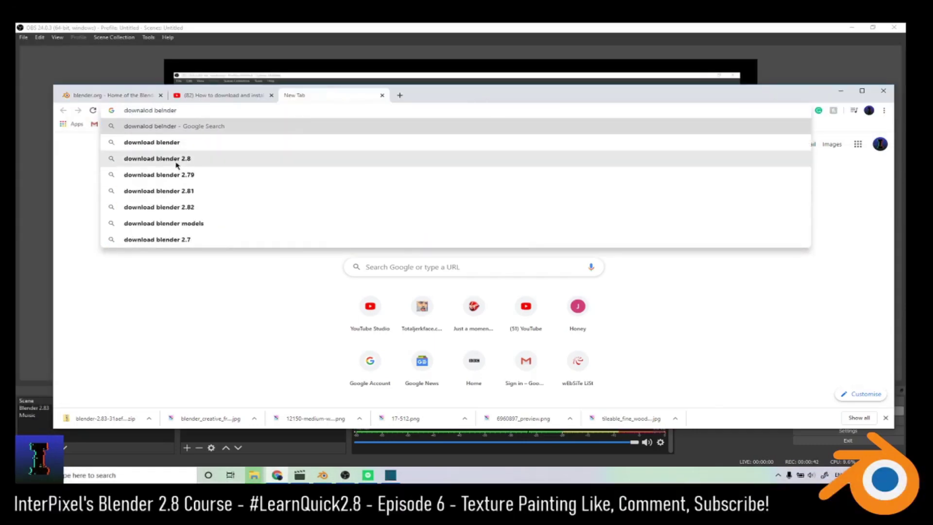
left_click(177, 159)
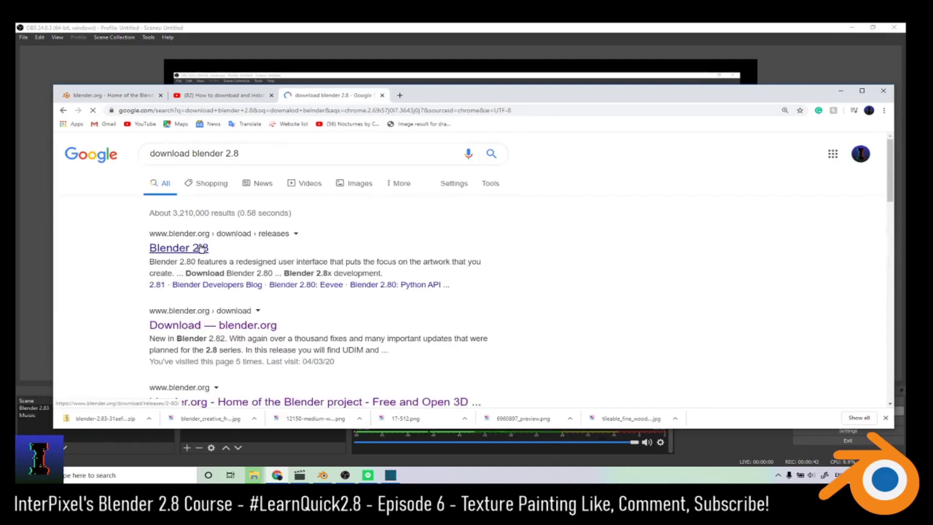
left_click(244, 331)
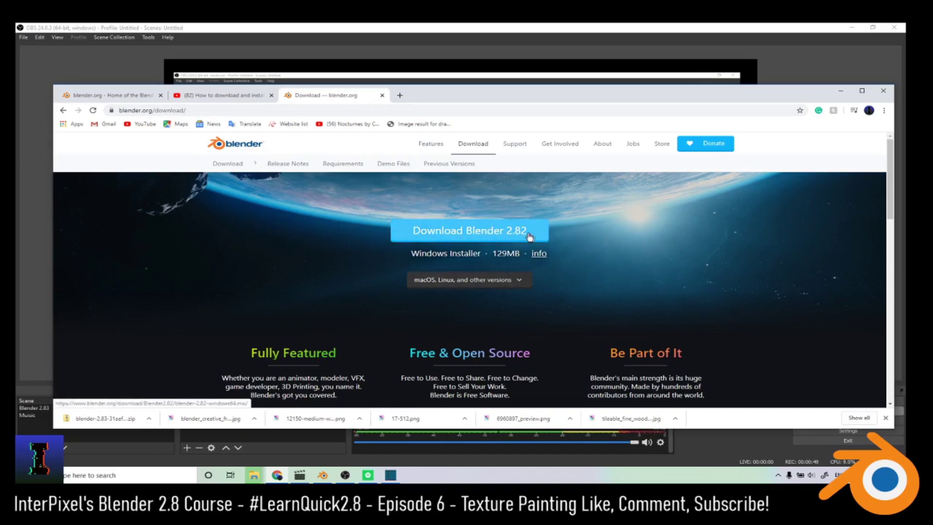
scroll(530, 249, "down", 15)
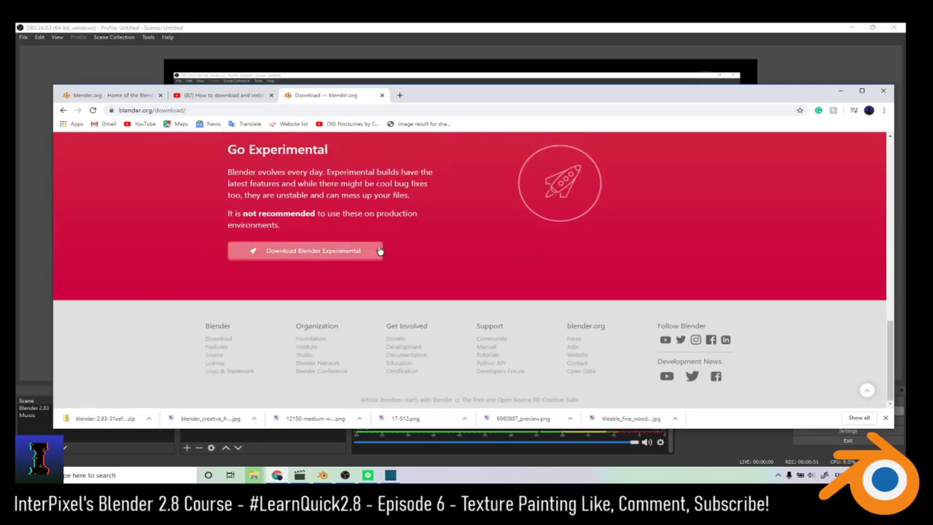
scroll(380, 251, "up", 2)
scroll(456, 235, "up", 13)
scroll(486, 253, "down", 14)
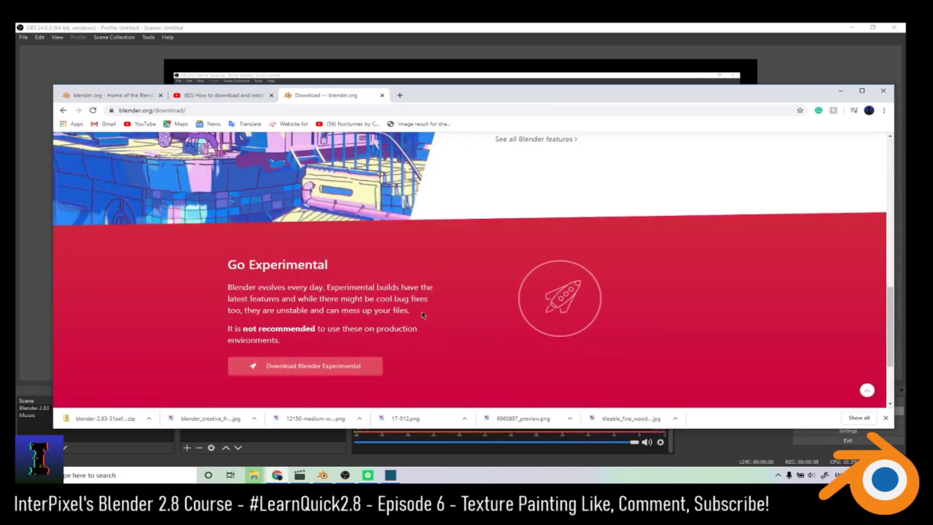
Step: Open the Daily Builds page and show the Windows 64 bit Blender 2.83 Alpha build at 155.52MB
left_click(332, 367)
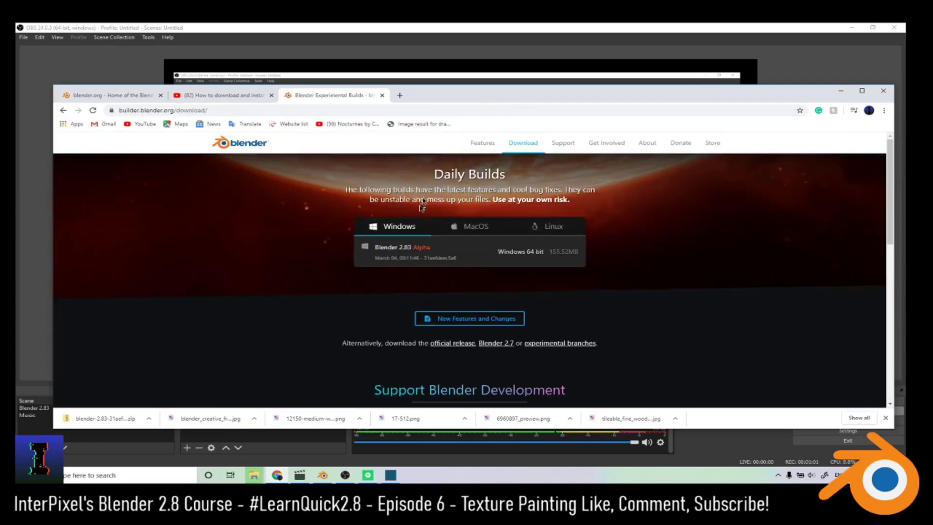
left_click(479, 229)
left_click(539, 227)
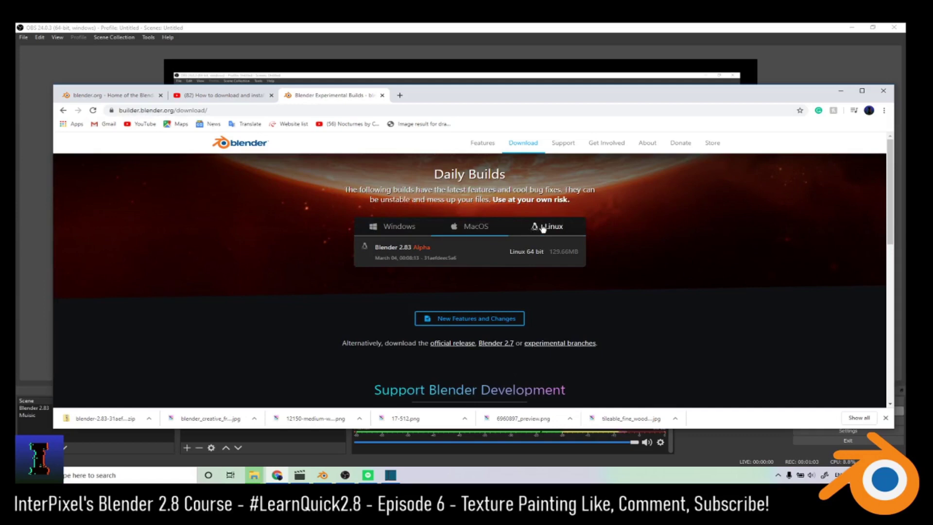
left_click(416, 230)
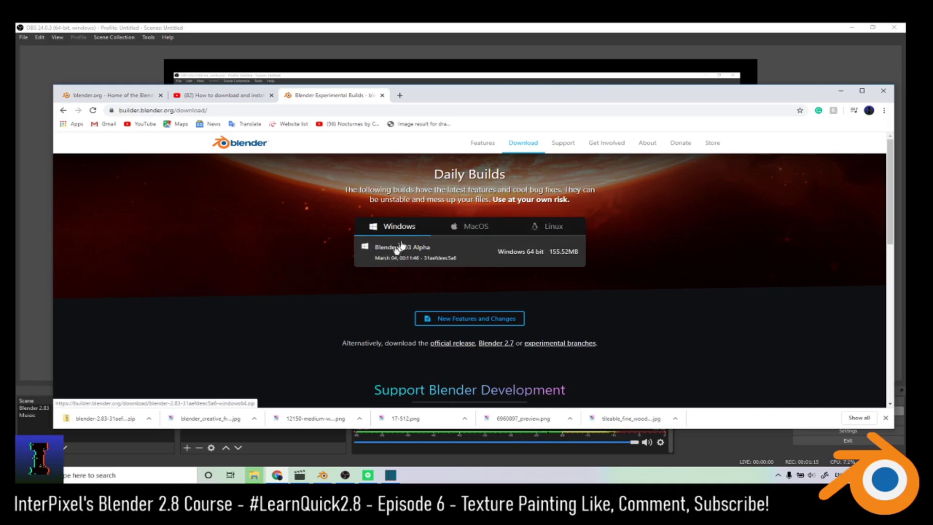
Step: Minimize Chrome and OBS, then open the extracted blender-2.83 folder
left_click(839, 91)
left_click(851, 27)
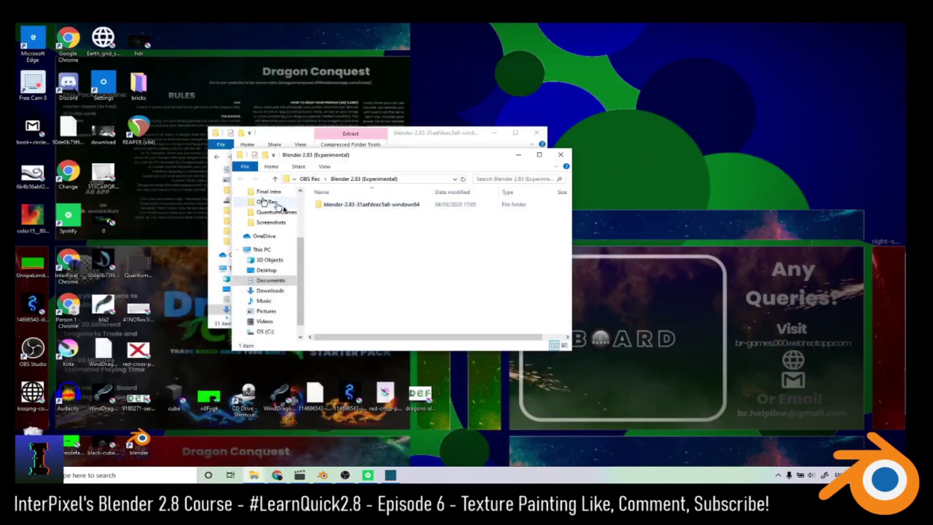
double_click(333, 205)
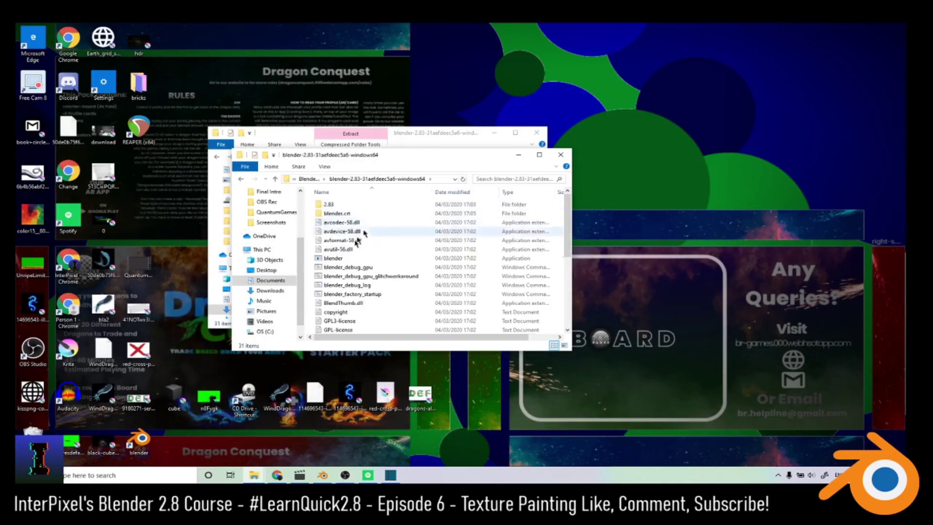
scroll(382, 237, "down", 5)
scroll(382, 237, "up", 5)
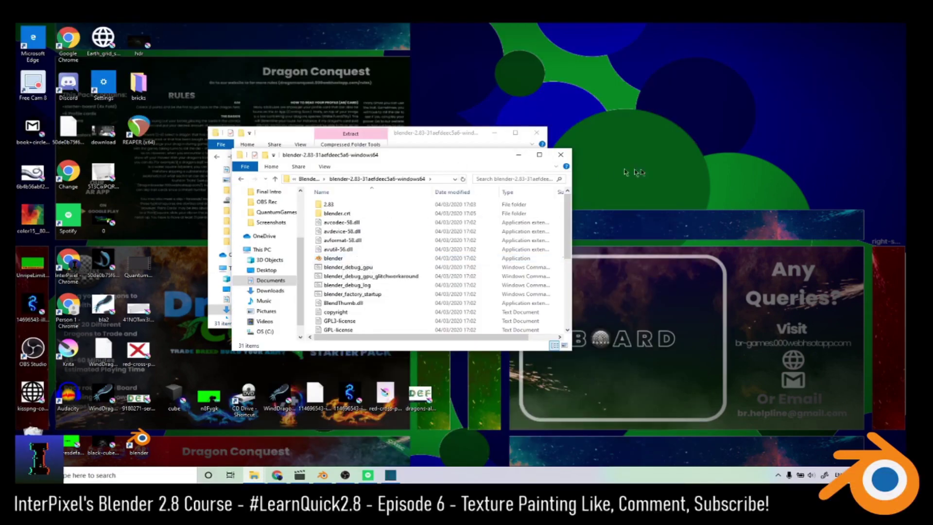
Step: Check the Blender 2.83 (Experimental) folder under OBS Rec and select the blender application
left_click_drag(427, 161, 624, 131)
left_click(248, 220)
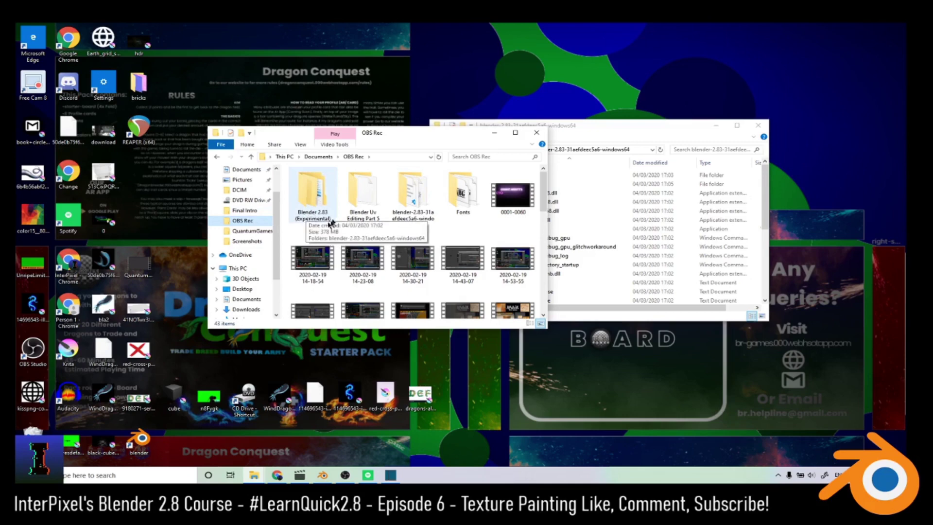
double_click(320, 209)
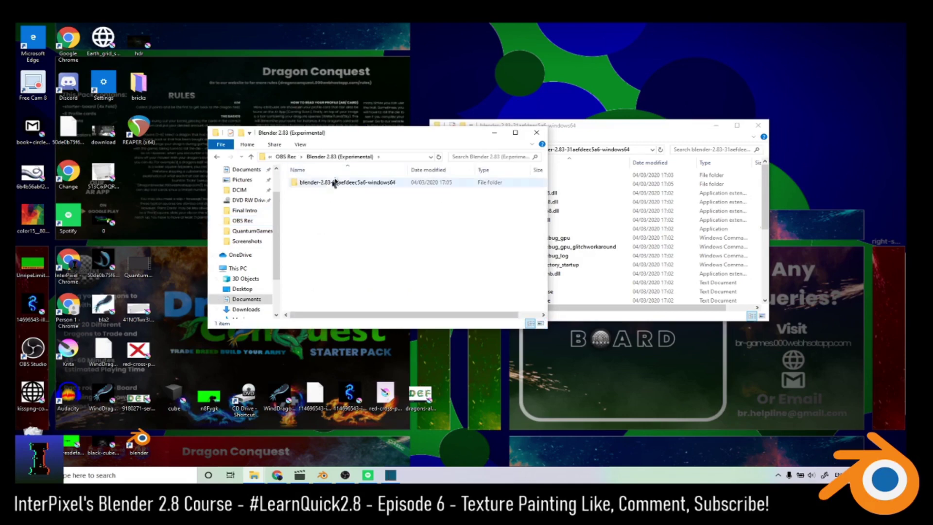
left_click(217, 157)
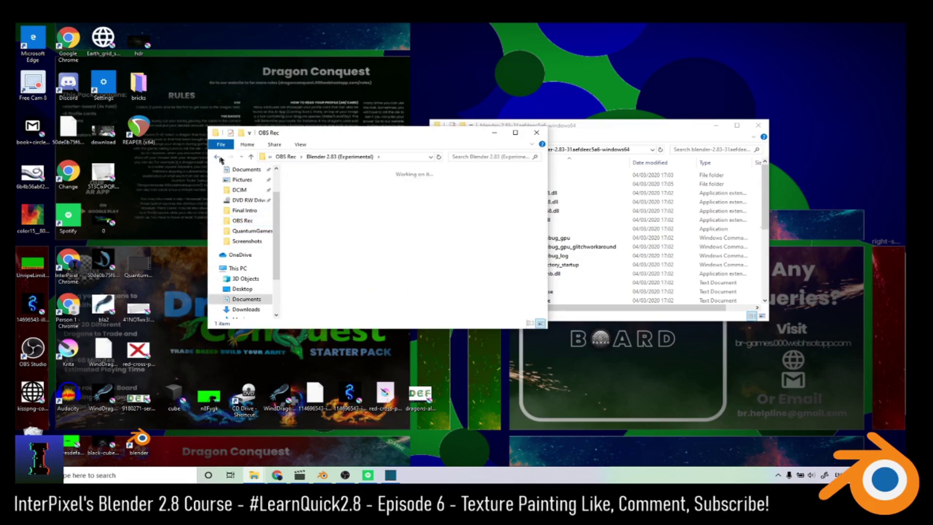
left_click(494, 132)
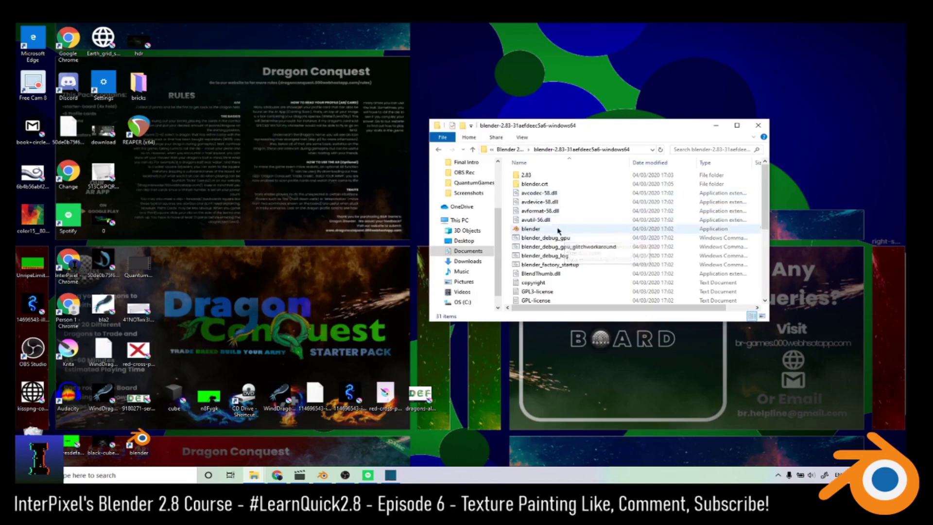
left_click(558, 229)
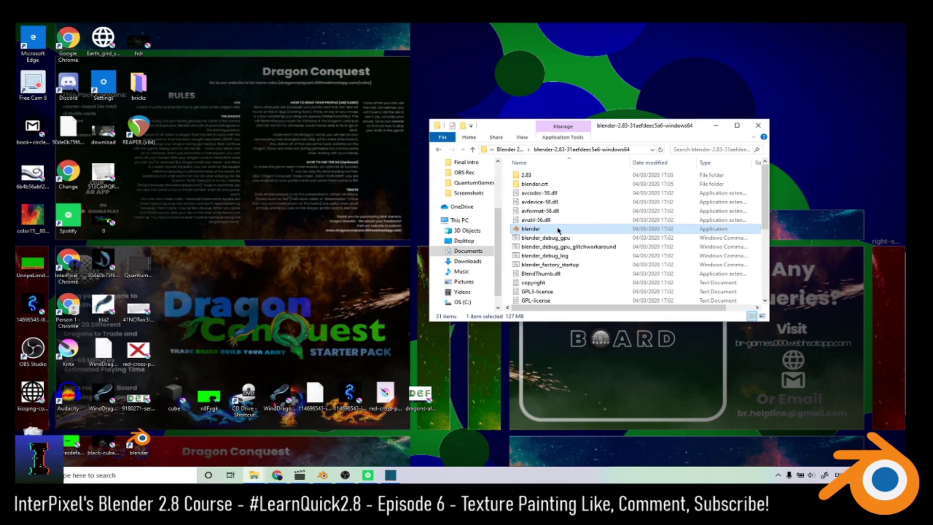
Step: Launch blender.exe and allow it with Run anyway past the SmartScreen warning
double_click(559, 229)
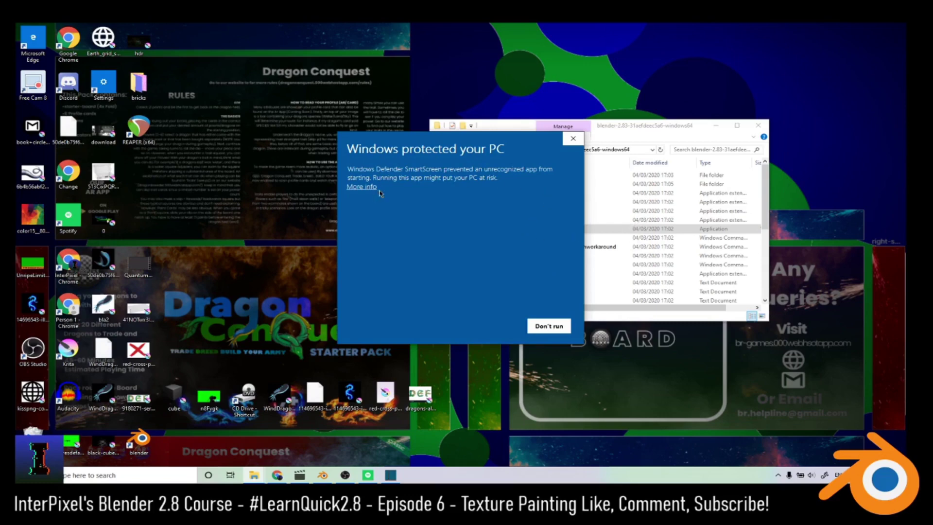
left_click(362, 187)
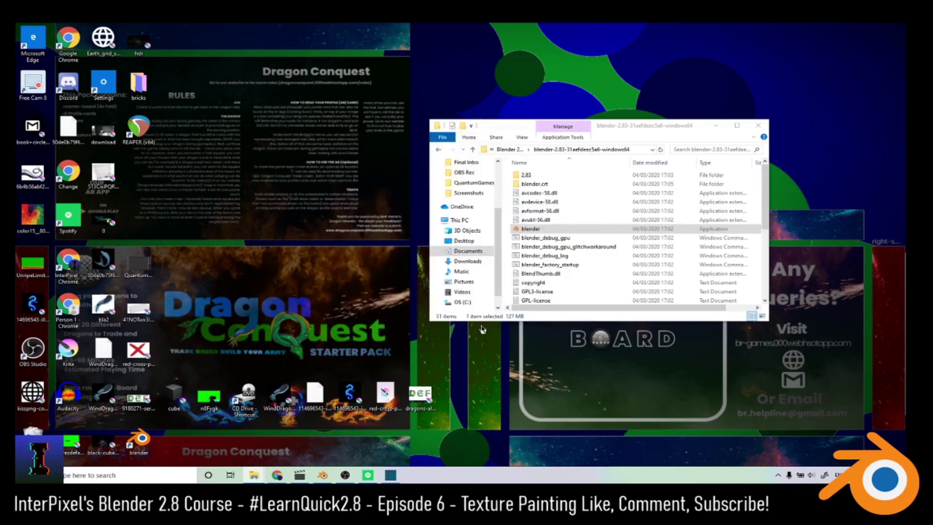
left_click(492, 326)
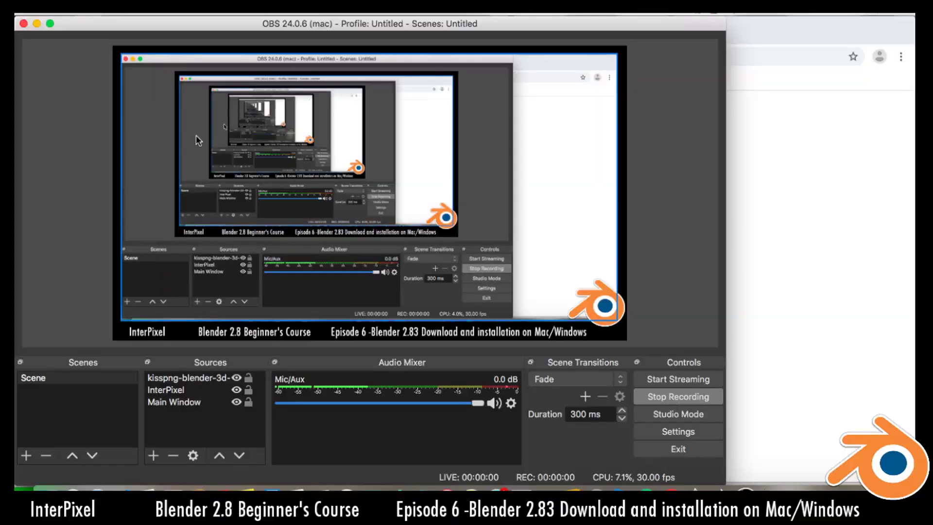
Step: Minimize the OBS Studio window so Chrome's new-tab page shows
left_click(37, 24)
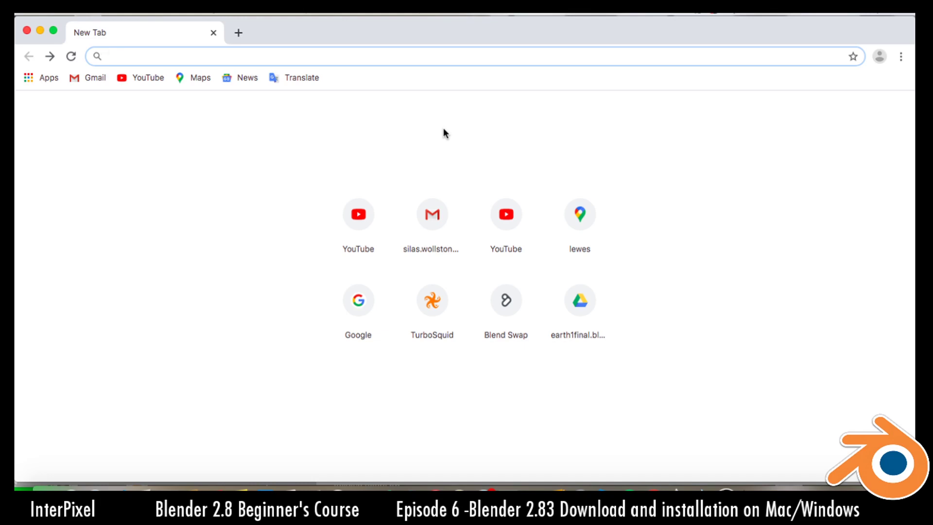
Step: Search 'downloads blender' and go from blender.org/download to the experimental Daily Builds page
type("donl")
key("BackSpace")
key("BackSpace")
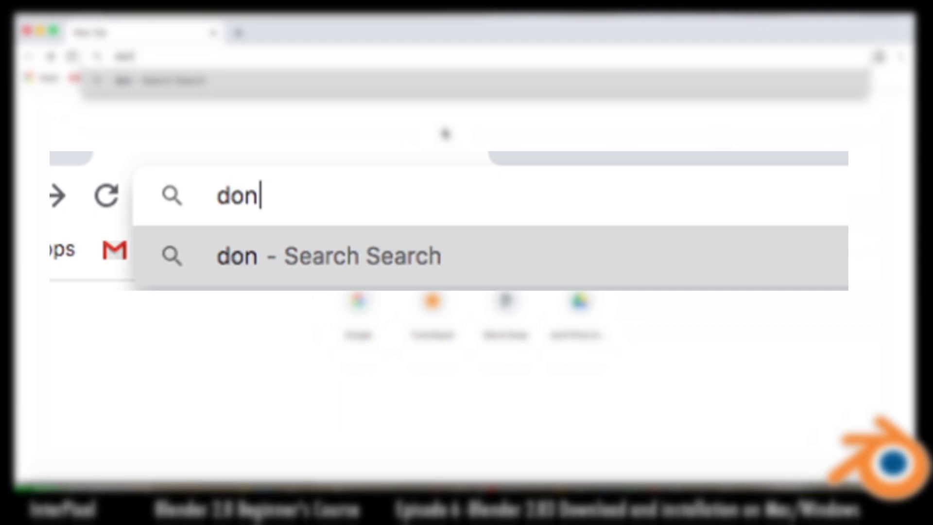
type("wnload")
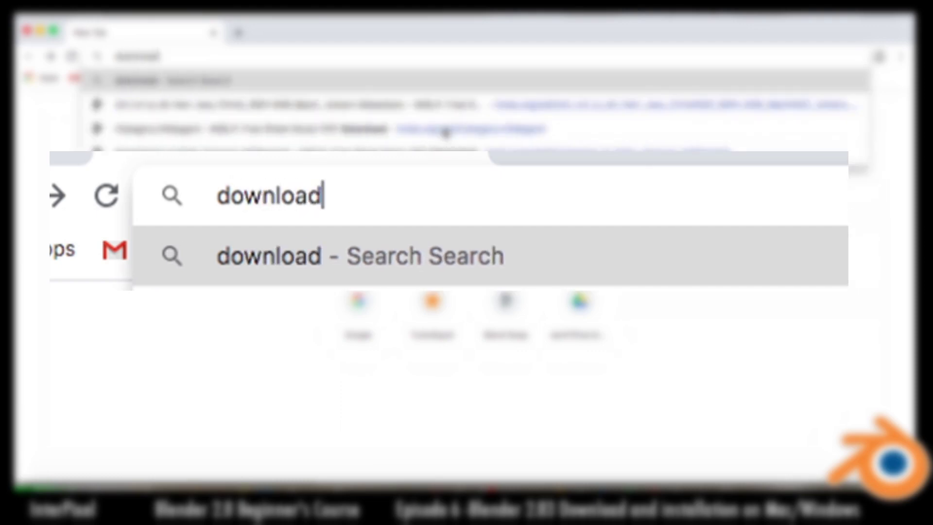
type("s b")
key("BackSpace")
type("bl")
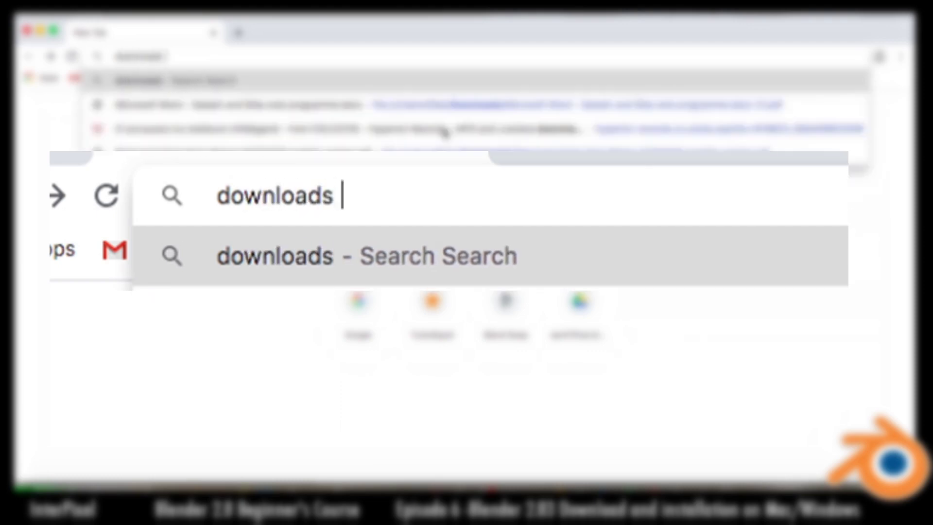
type("ende")
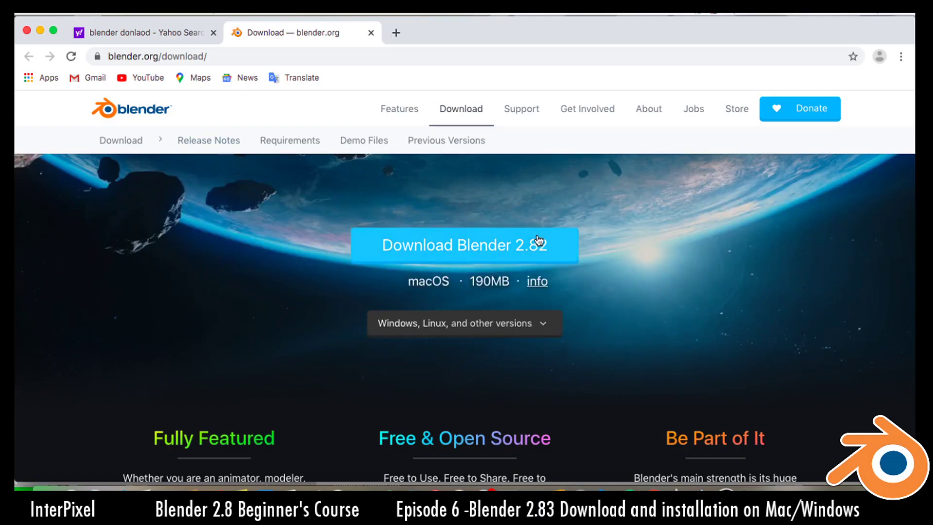
scroll(626, 286, "down", 10)
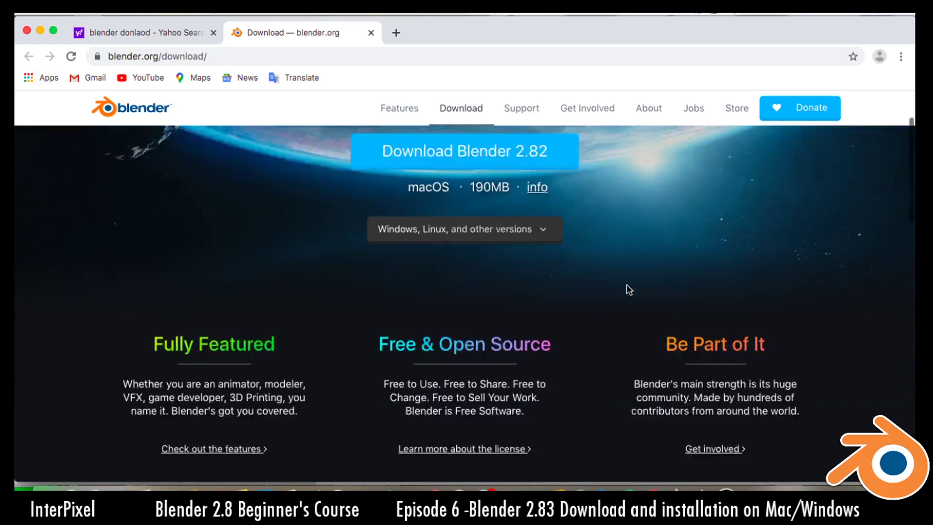
scroll(631, 294, "down", 10)
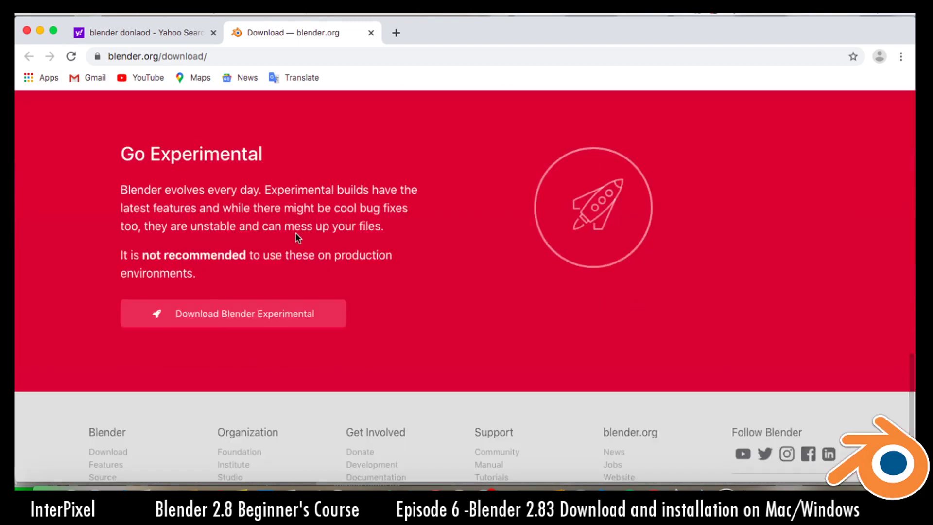
left_click(212, 311)
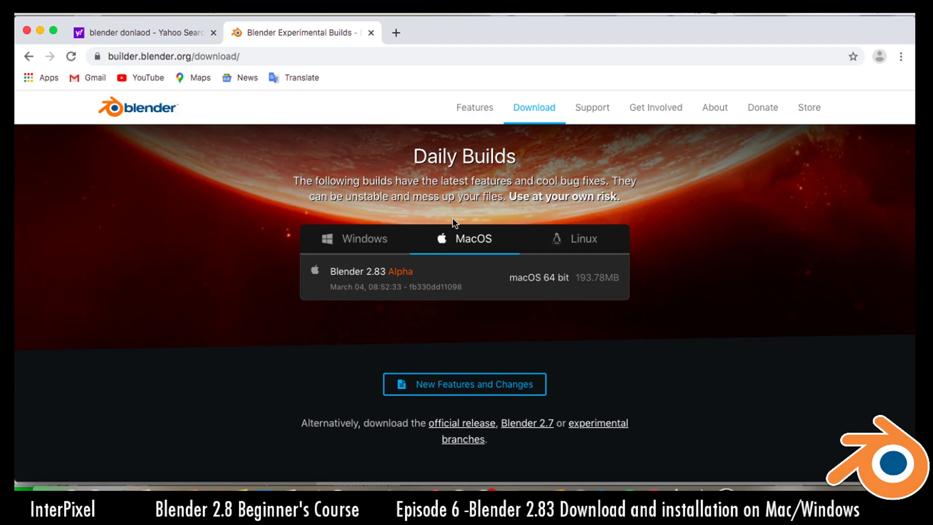
Step: Download the Blender 2.83 Alpha macOS 64 bit .dmg (193.78MB) from the Daily Builds page
left_click(404, 245)
left_click(434, 244)
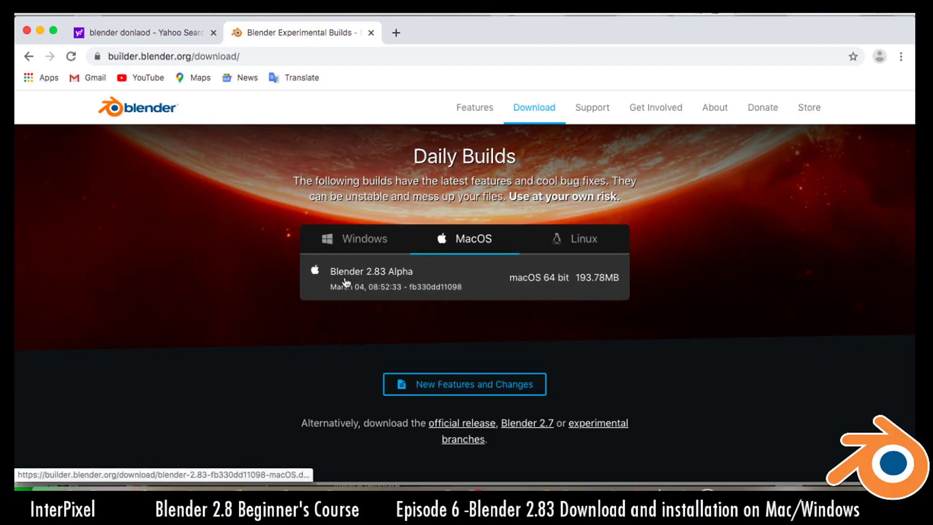
left_click(371, 284)
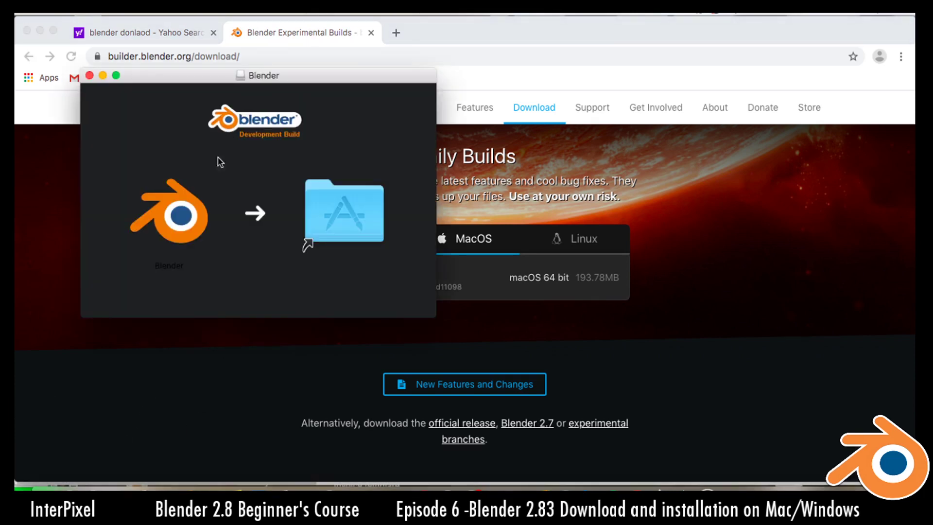
Step: Drag Blender into the Applications folder and close the disk image window
left_click_drag(175, 214, 253, 235)
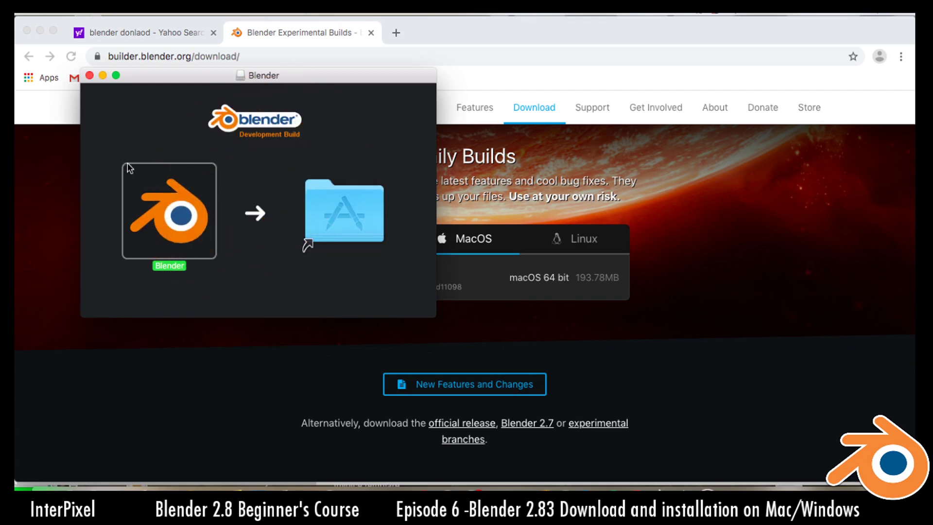
left_click(90, 75)
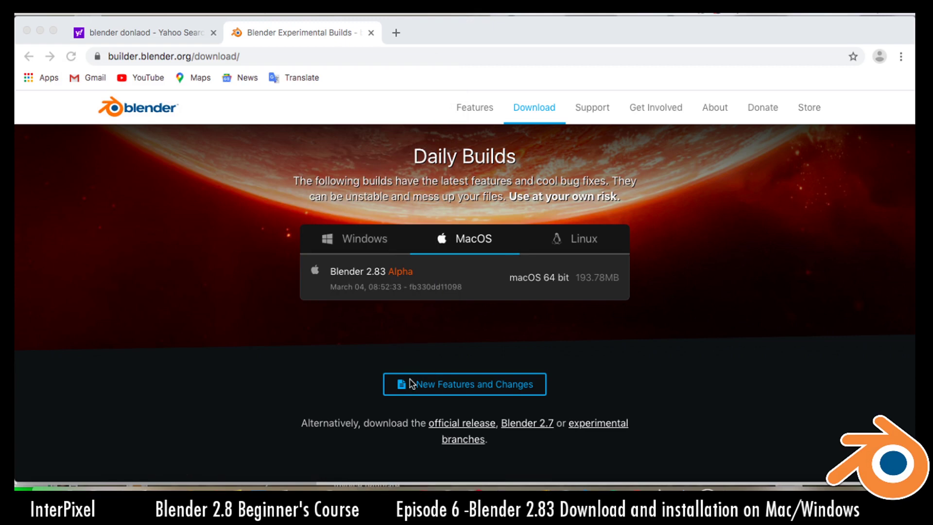
left_click(483, 109)
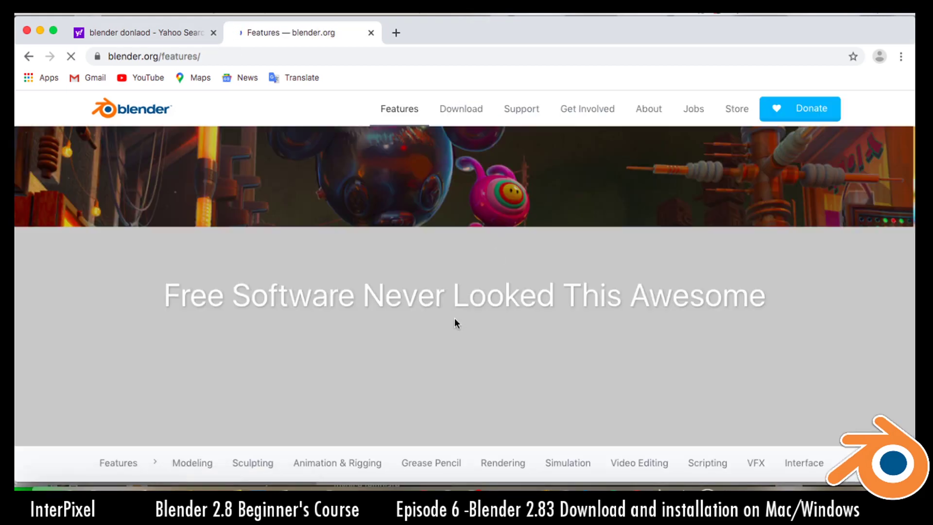
scroll(515, 306, "down", 10)
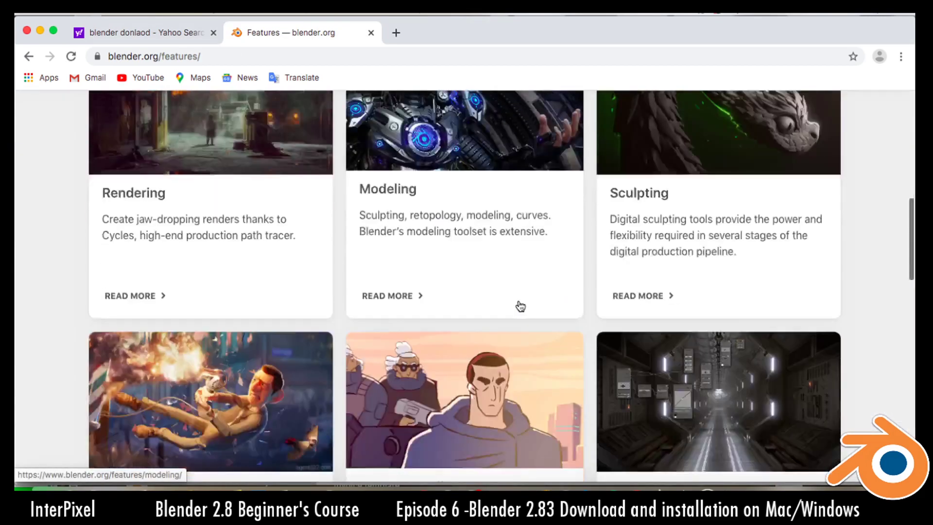
scroll(518, 311, "up", 10)
left_click(481, 109)
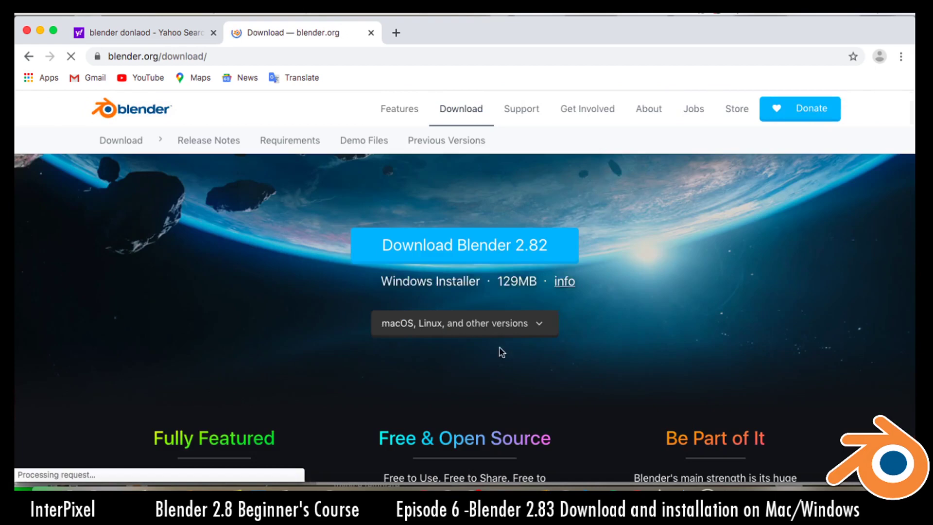
scroll(578, 248, "down", 15)
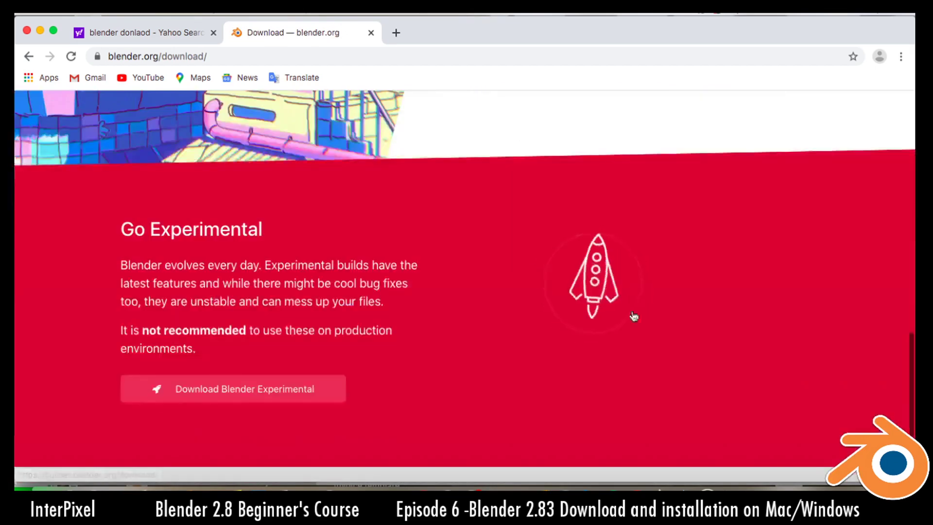
scroll(589, 343, "up", 2)
scroll(584, 364, "down", 2)
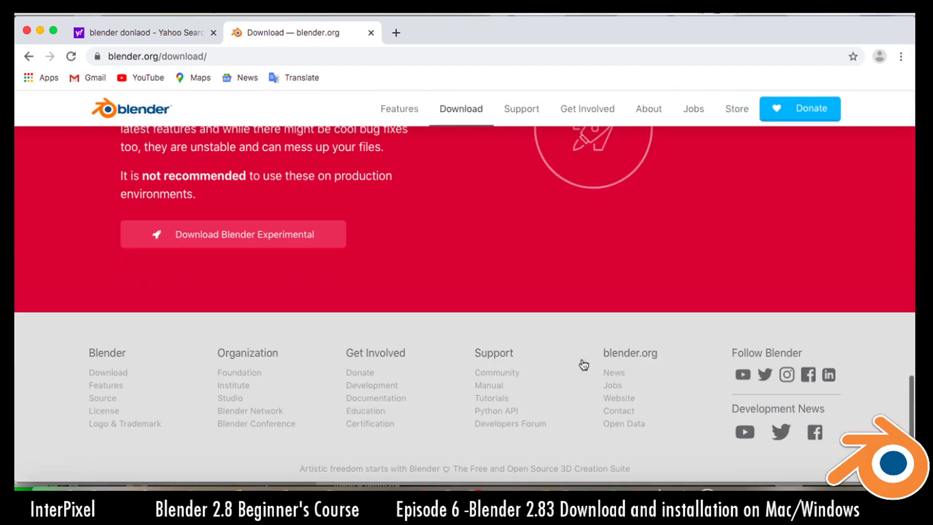
scroll(577, 371, "up", 2)
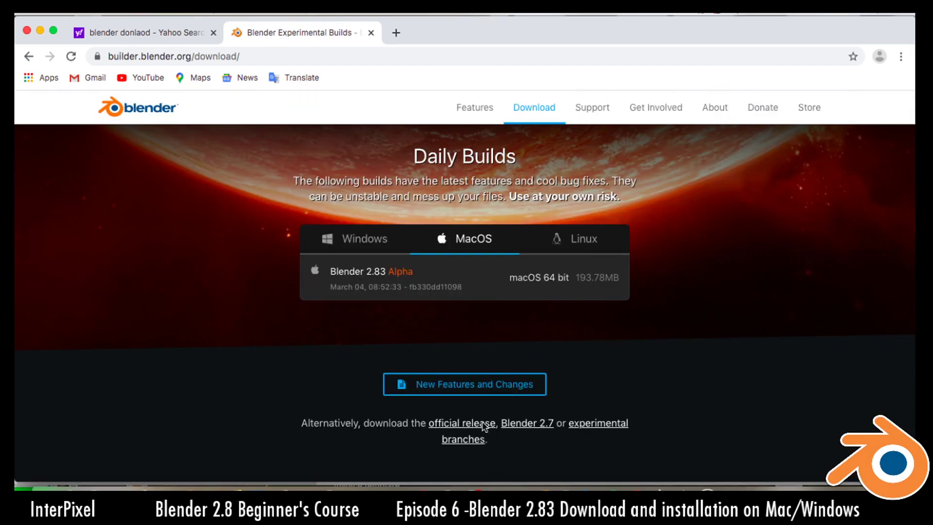
left_click(472, 383)
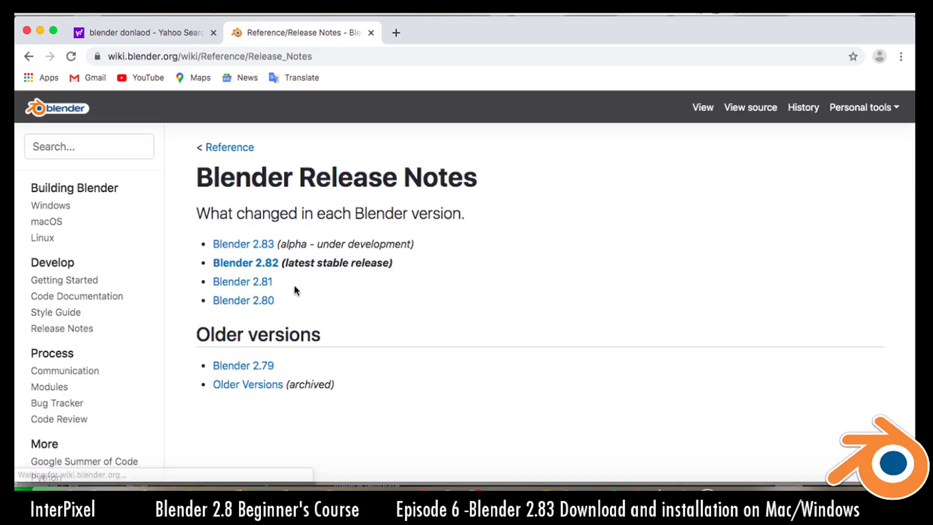
Step: Open the Blender 2.83 Release Notes and scroll through its sections, User Interface to Grease Pencil
left_click(245, 246)
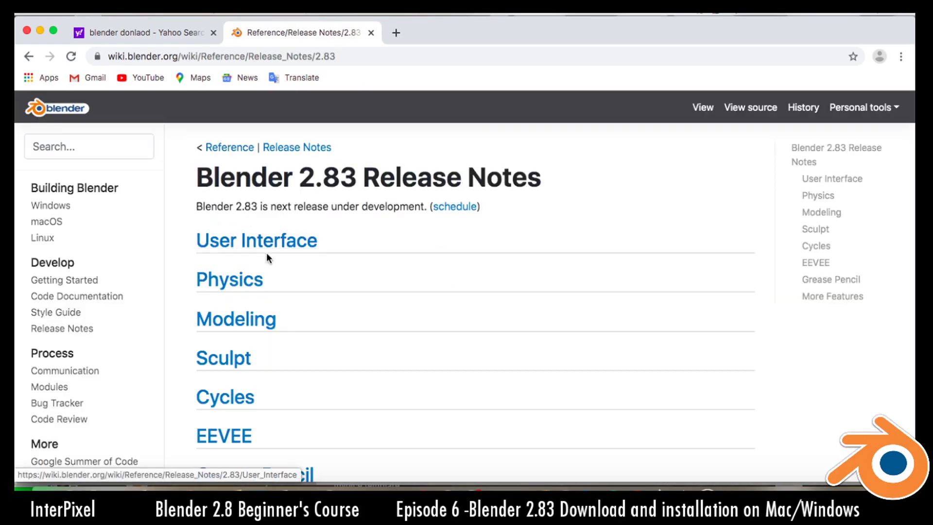
scroll(303, 401, "down", 2)
scroll(307, 403, "down", 5)
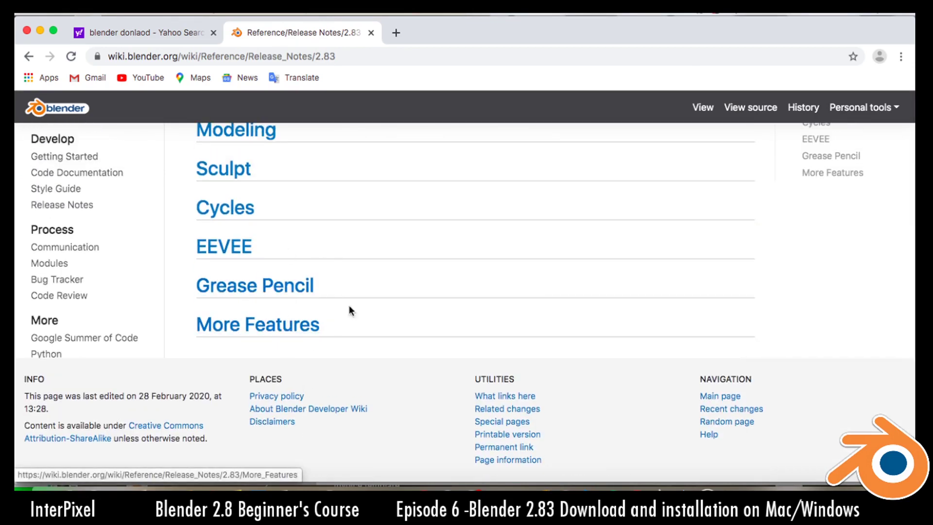
scroll(348, 310, "down", 1)
scroll(373, 303, "up", 4)
scroll(371, 302, "up", 2)
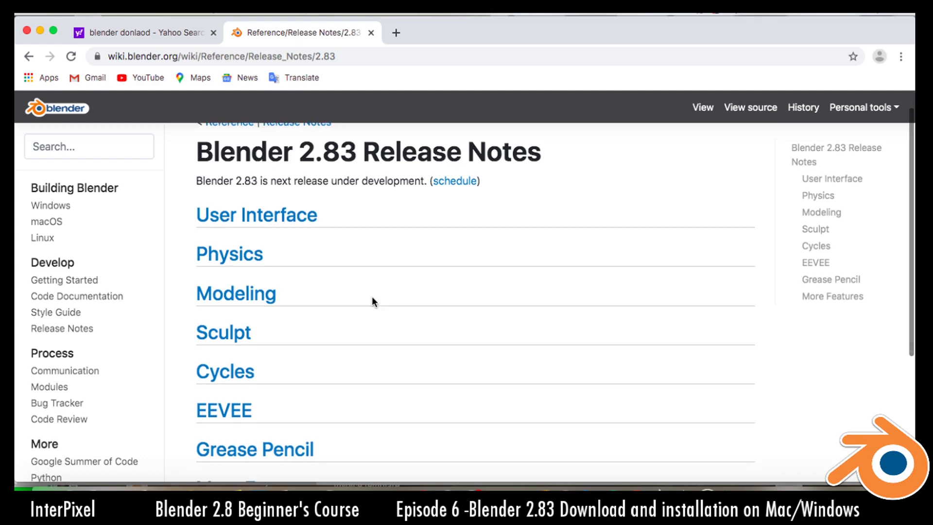
scroll(371, 301, "down", 2)
scroll(372, 301, "up", 1)
scroll(375, 298, "up", 1)
scroll(392, 273, "down", 2)
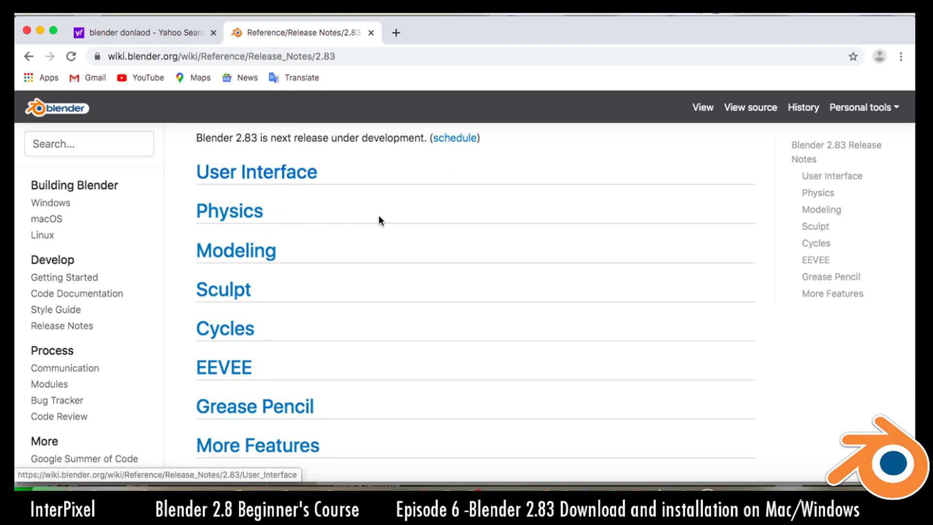
Step: Launch the newly installed Blender by searching 'blender' in Spotlight
key("super+space")
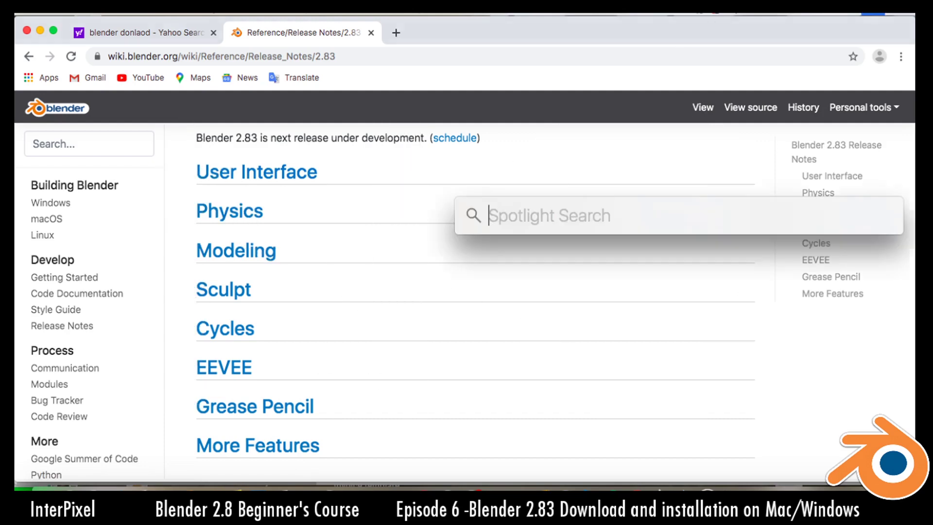
type("blender")
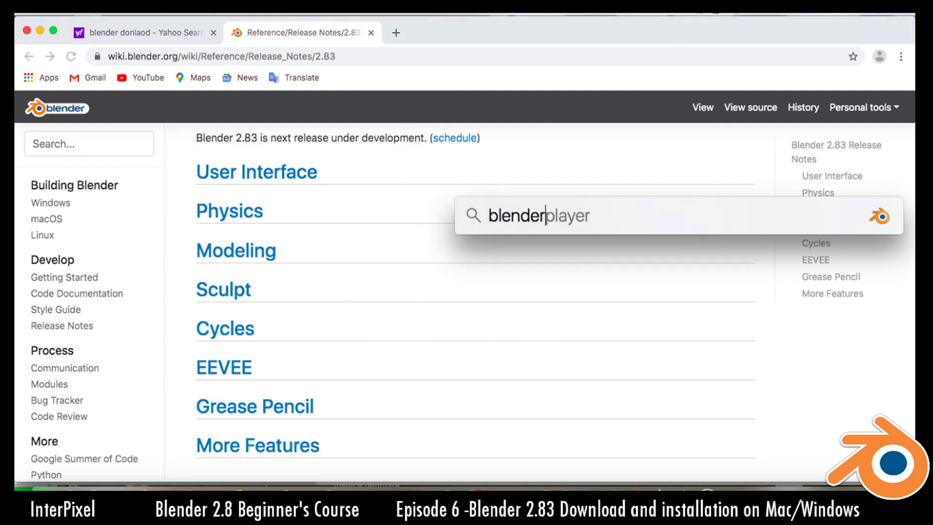
key("Escape")
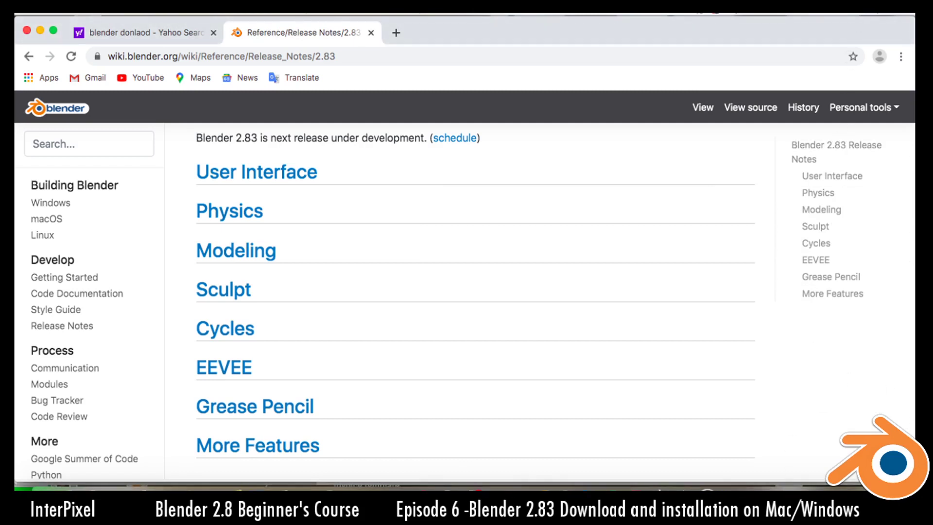
key("super+space")
key("Escape")
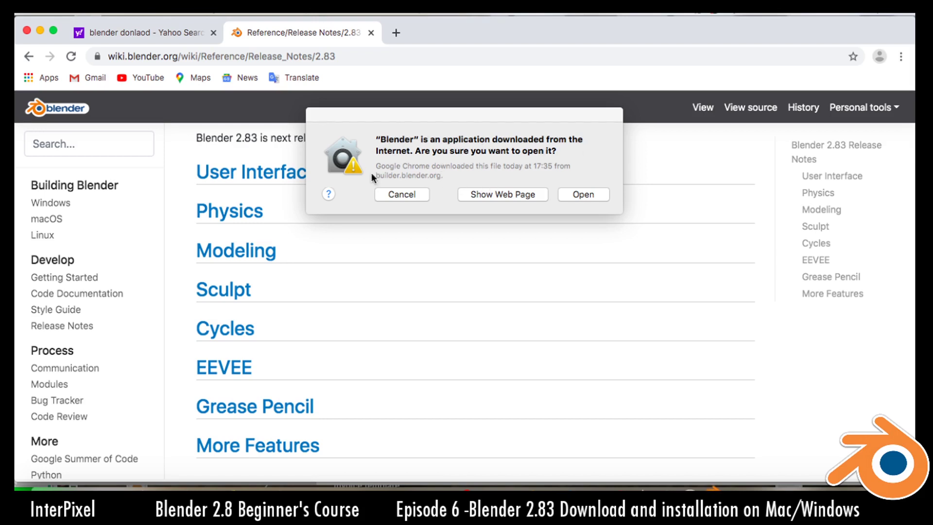
Step: Confirm opening the downloaded app, try the Light theme, then settle on Blender Dark
left_click(589, 200)
left_click(604, 198)
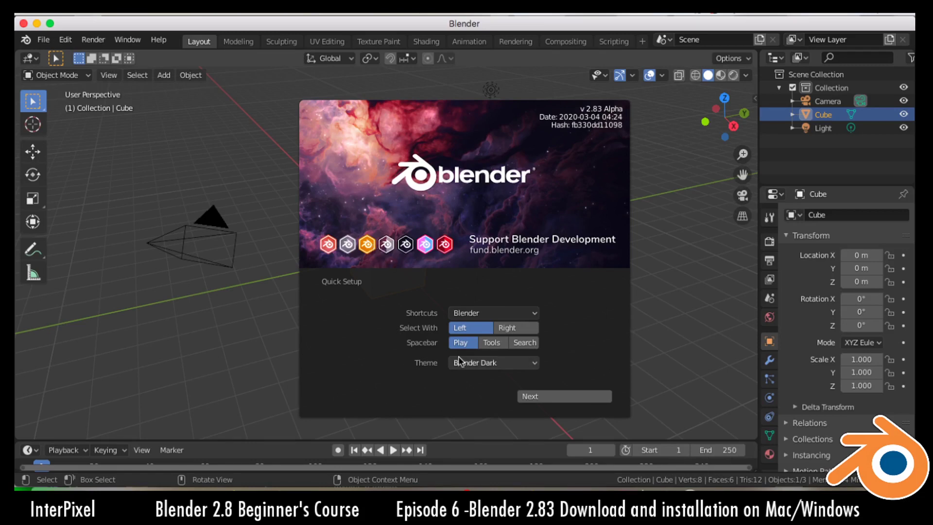
left_click(469, 362)
left_click(473, 390)
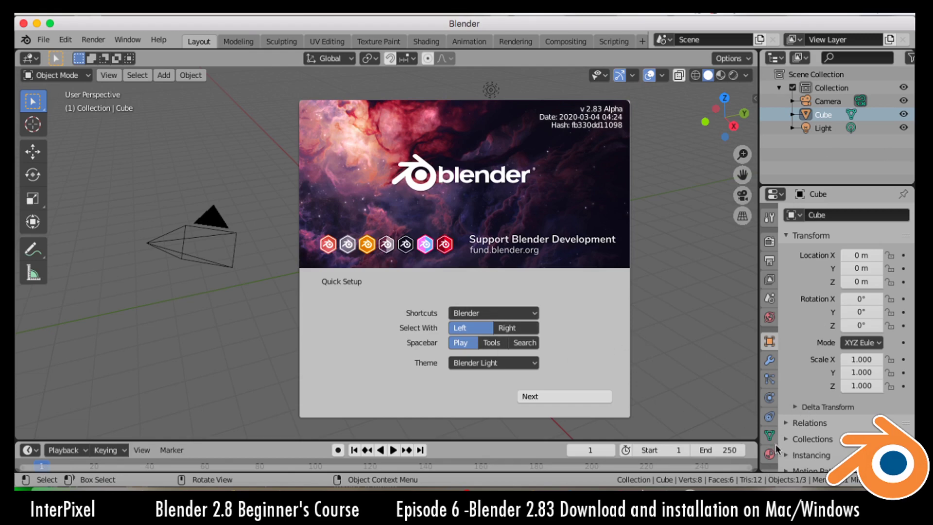
left_click(495, 363)
left_click(498, 375)
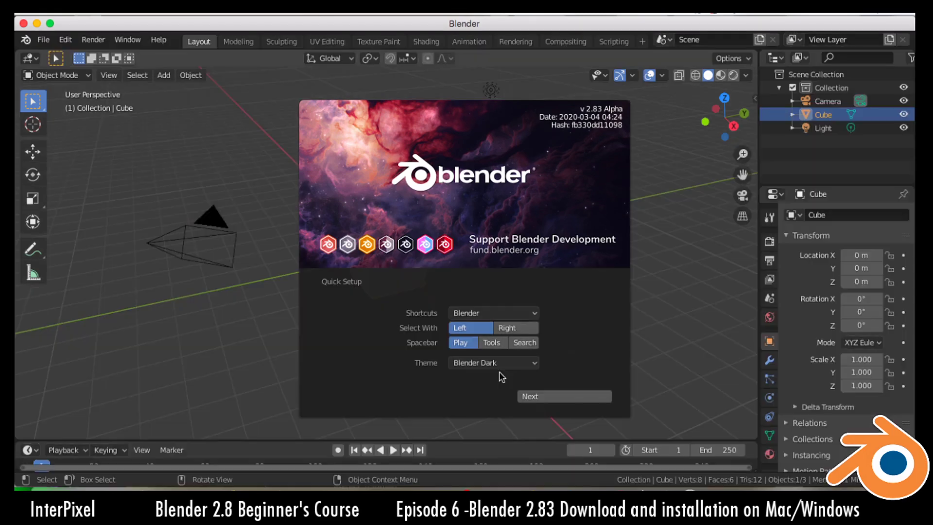
Step: Set Select With to Left Click and finish the Quick Setup
left_click(514, 331)
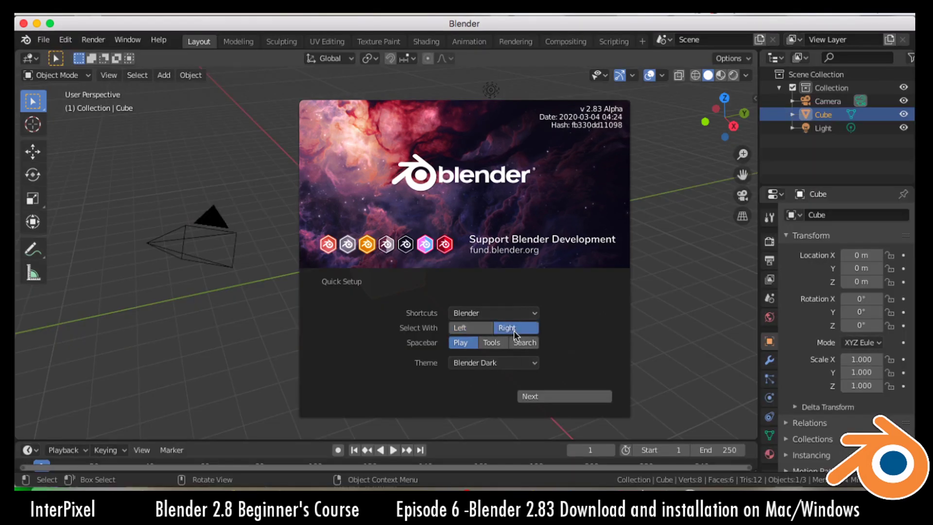
left_click(480, 327)
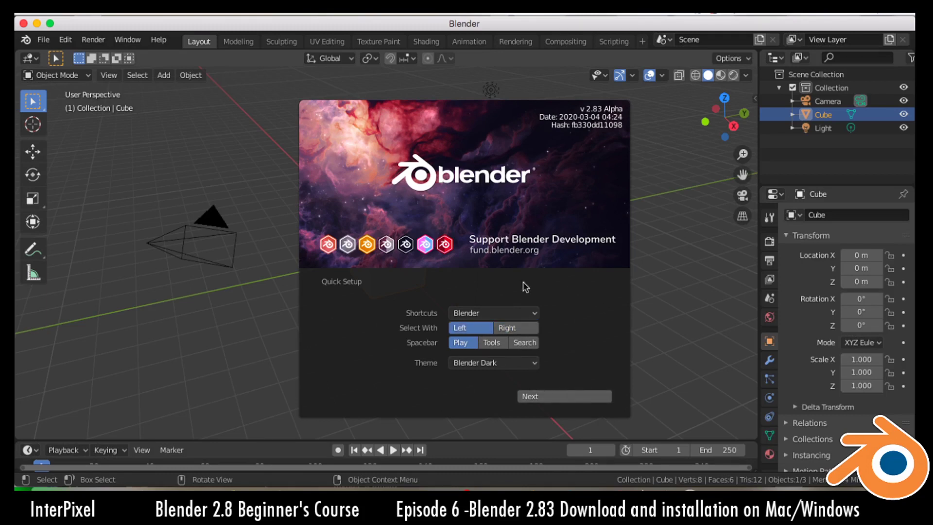
left_click(513, 328)
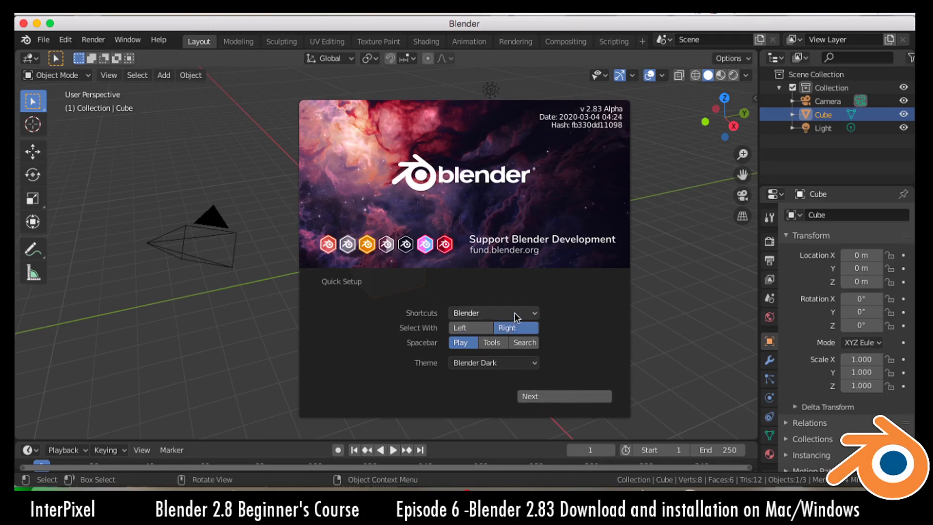
left_click(460, 324)
left_click(488, 314)
left_click(564, 394)
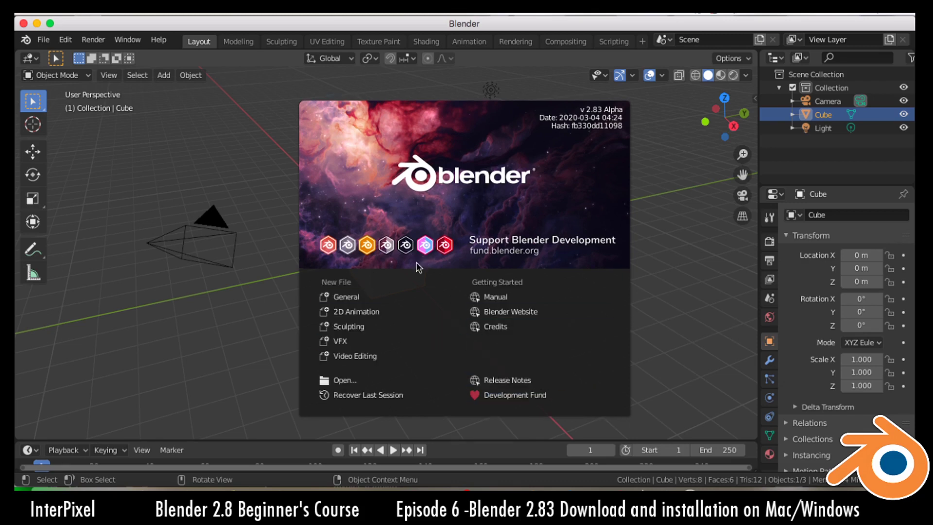
Step: Start a General scene, delete the default cube, and add a plane scaled by 10
left_click(388, 297)
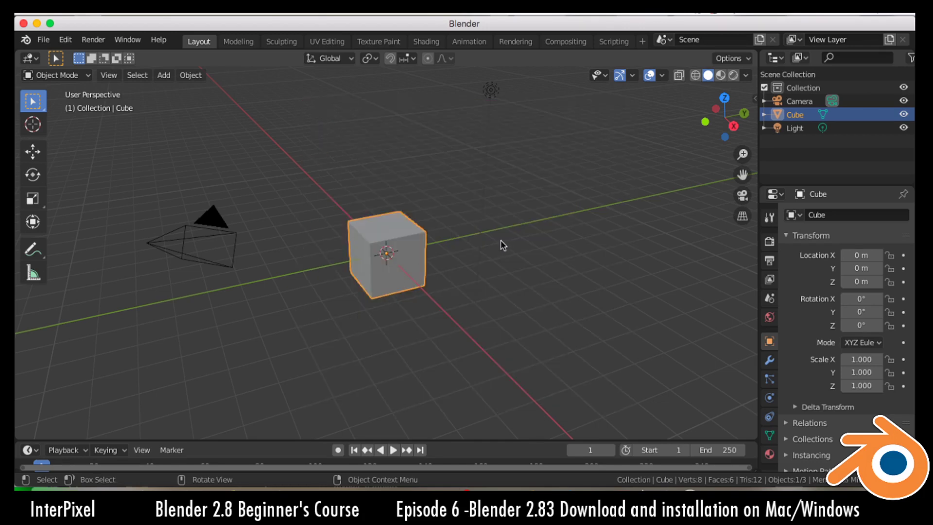
key("x")
left_click(392, 258)
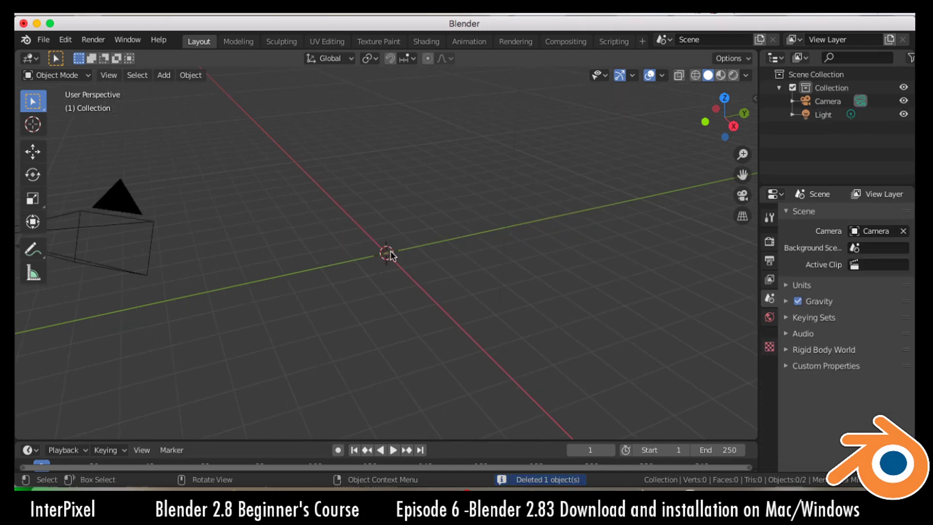
key("shift+a")
mouse_move(386, 231)
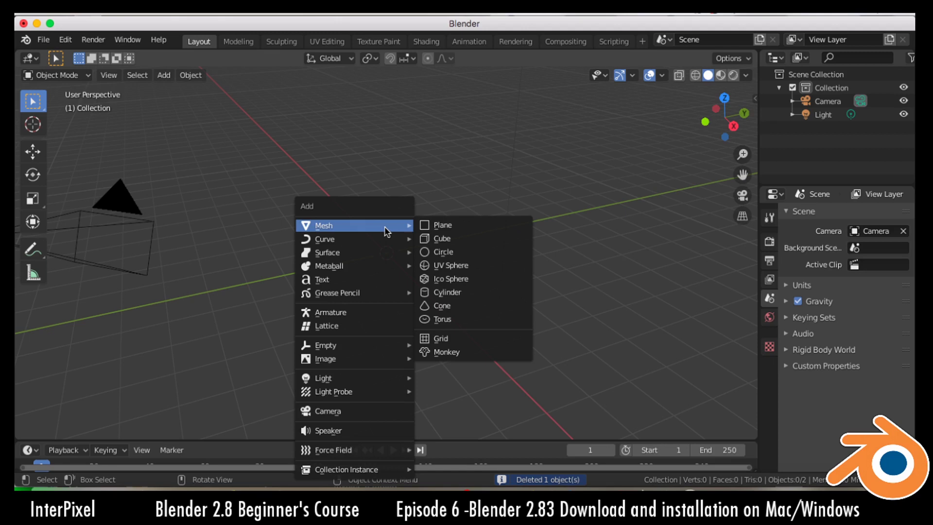
left_click(435, 224)
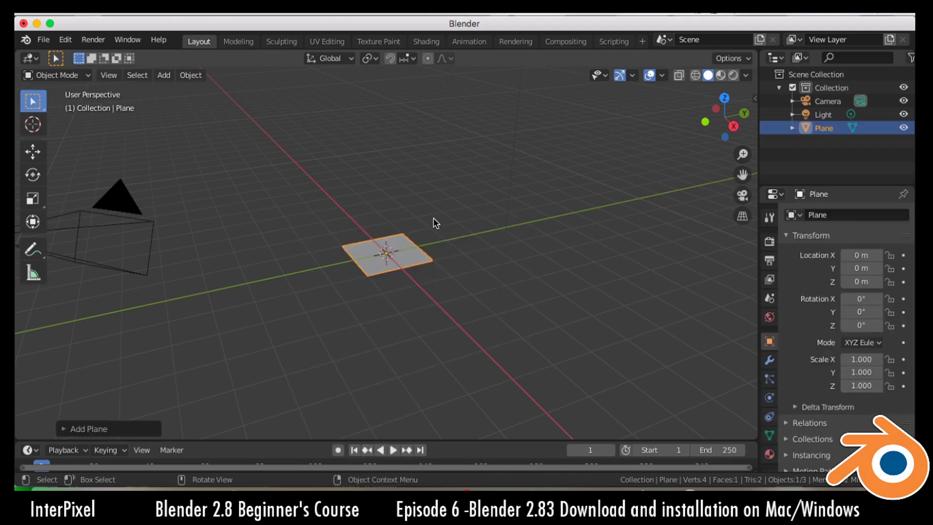
type("s10")
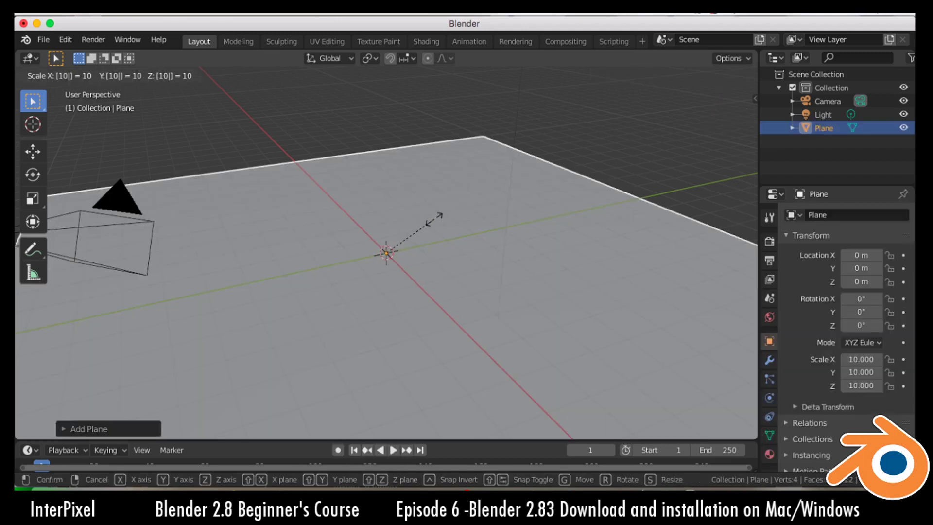
key("Return")
Step: Subdivide the plane in Edit Mode with Number of Cuts set to 20
scroll(418, 244, "down", 3)
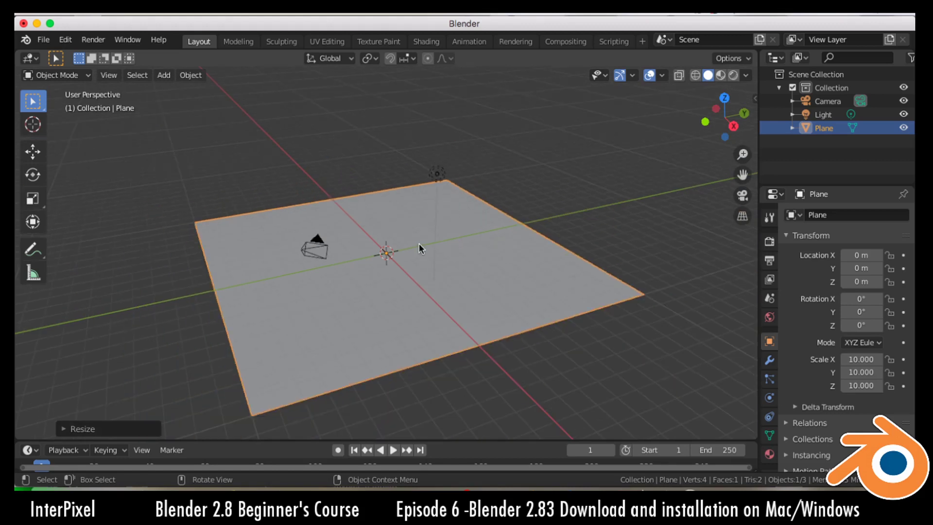
key("Tab")
right_click(419, 243)
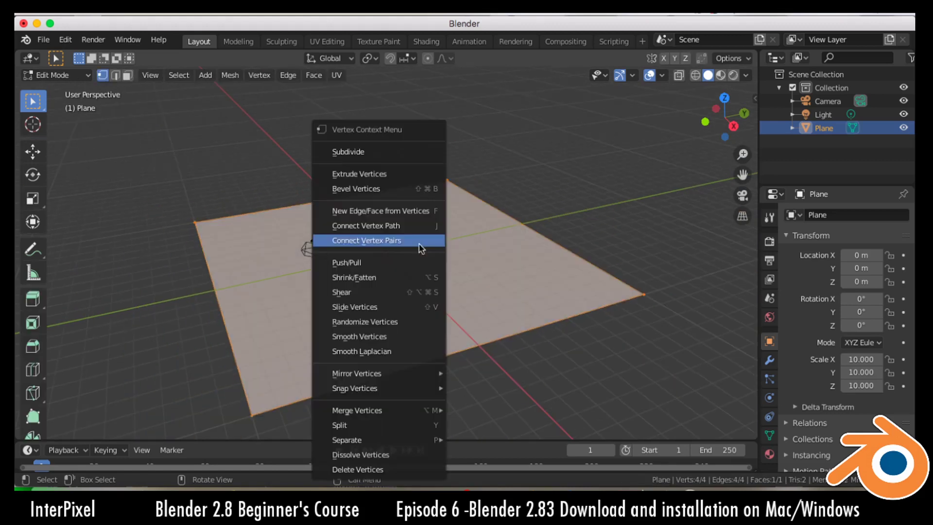
left_click(416, 151)
key("2")
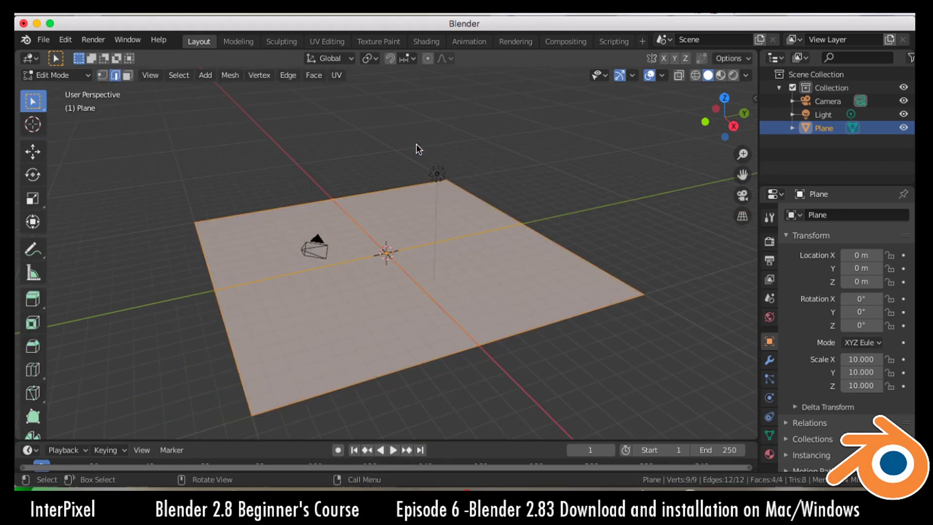
right_click(375, 242)
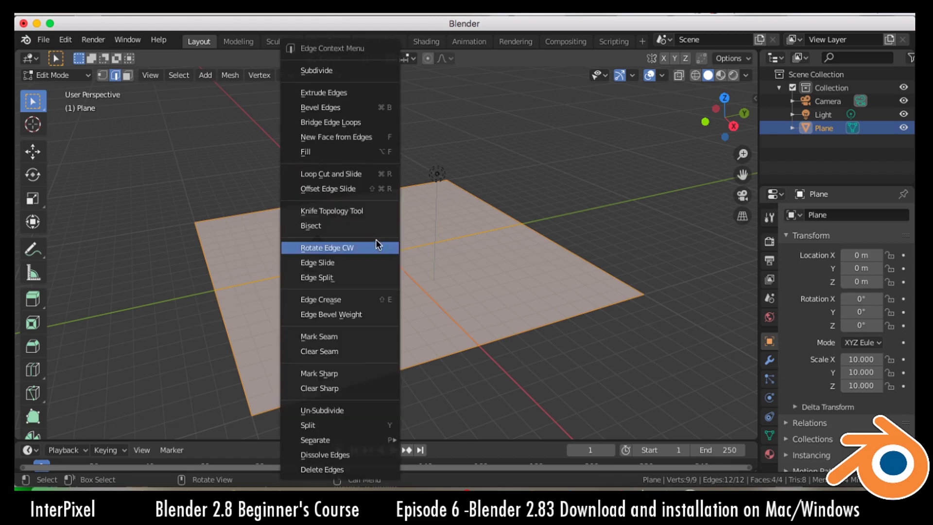
left_click(350, 70)
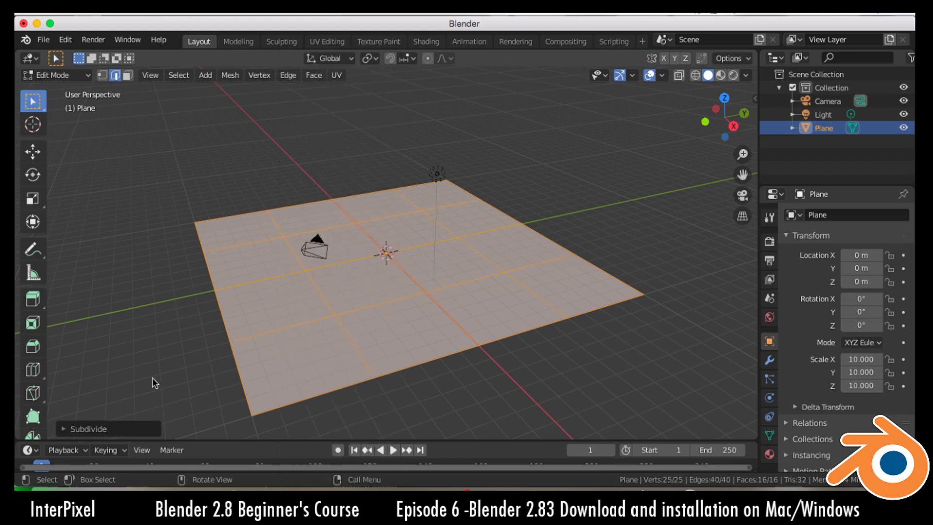
left_click(87, 429)
left_click(171, 337)
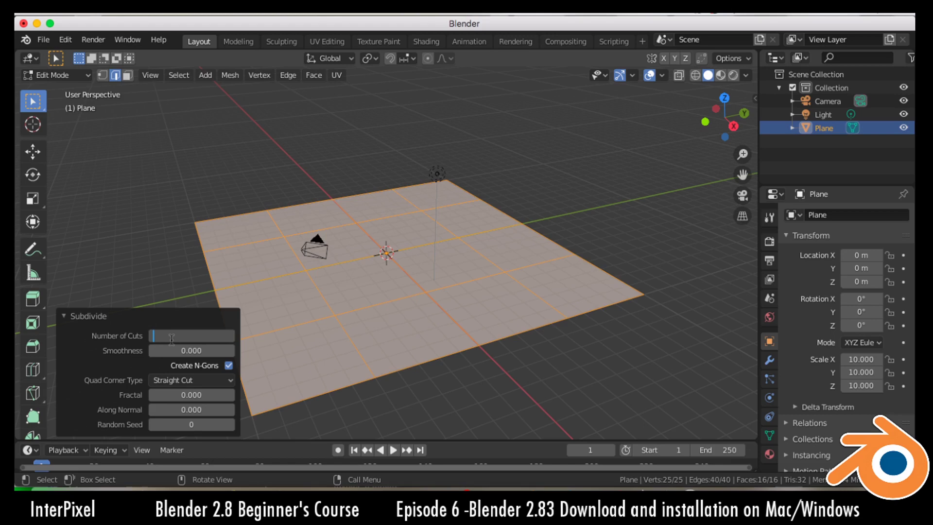
key("Return")
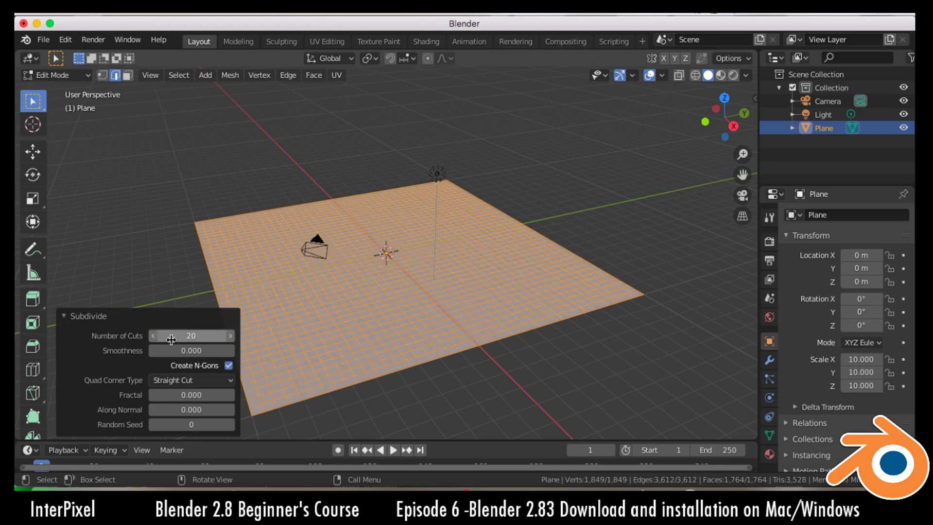
Step: Back in Object Mode, shade the plane smooth
key("Tab")
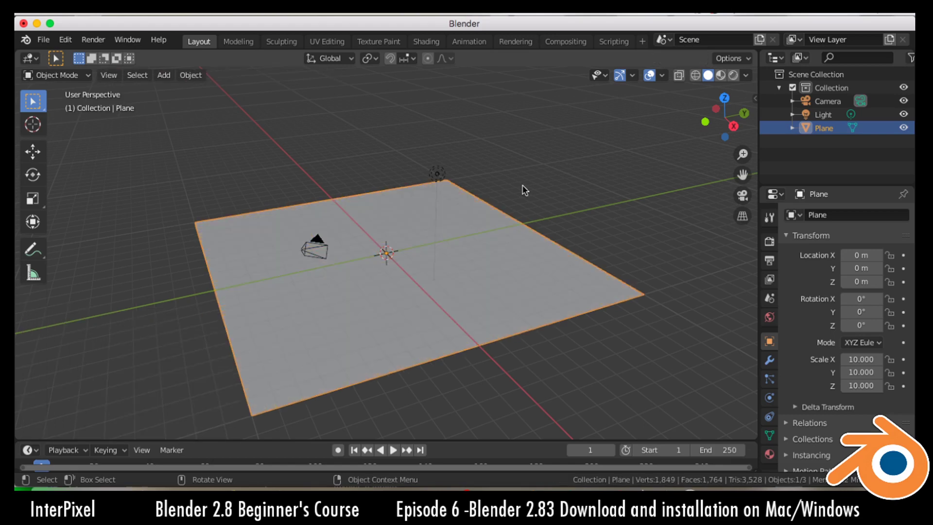
right_click(308, 286)
left_click(313, 254)
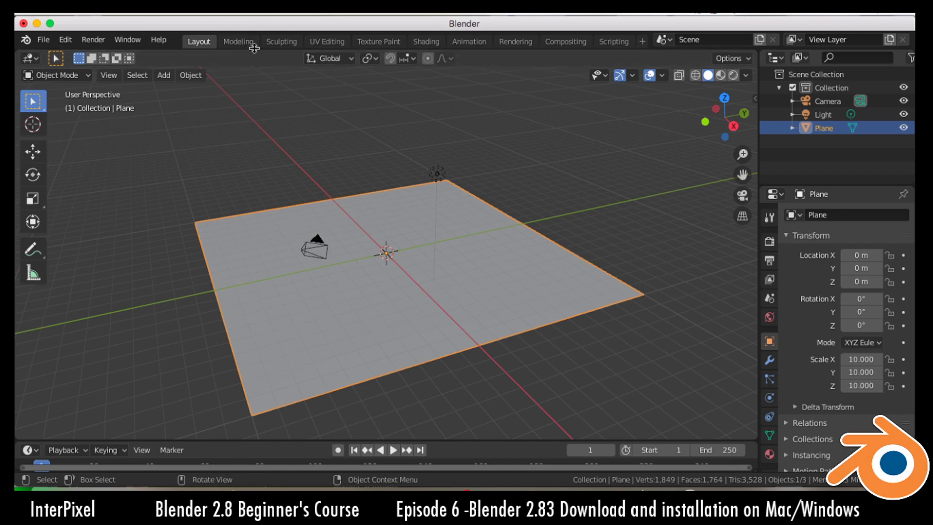
Step: Enter the Sculpting workspace, widen the tool shelf to show brush names, and frame the plane
left_click(293, 41)
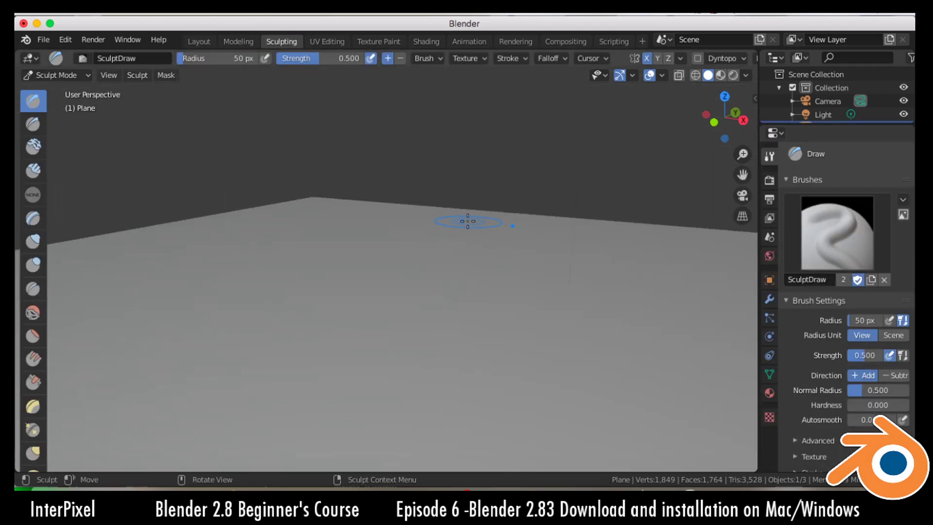
scroll(468, 221, "down", 5)
middle_click_drag(475, 233, 499, 240)
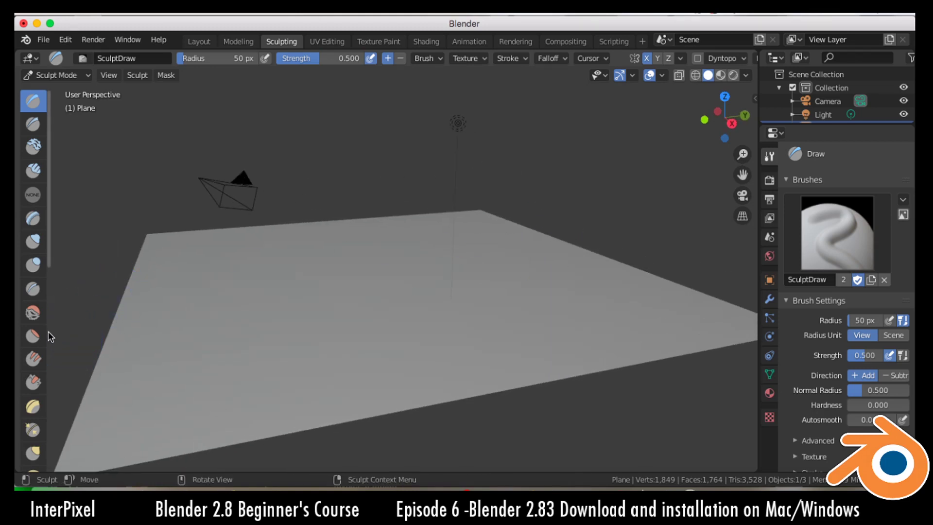
left_click_drag(50, 330, 95, 323)
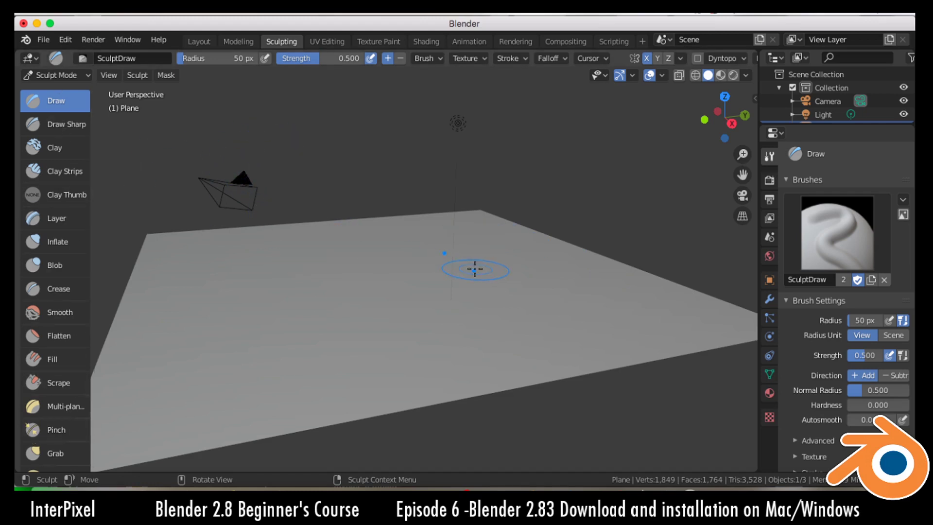
scroll(475, 268, "down", 2)
scroll(474, 269, "up", 2)
middle_click_drag(474, 270, 552, 296)
scroll(553, 294, "down", 5)
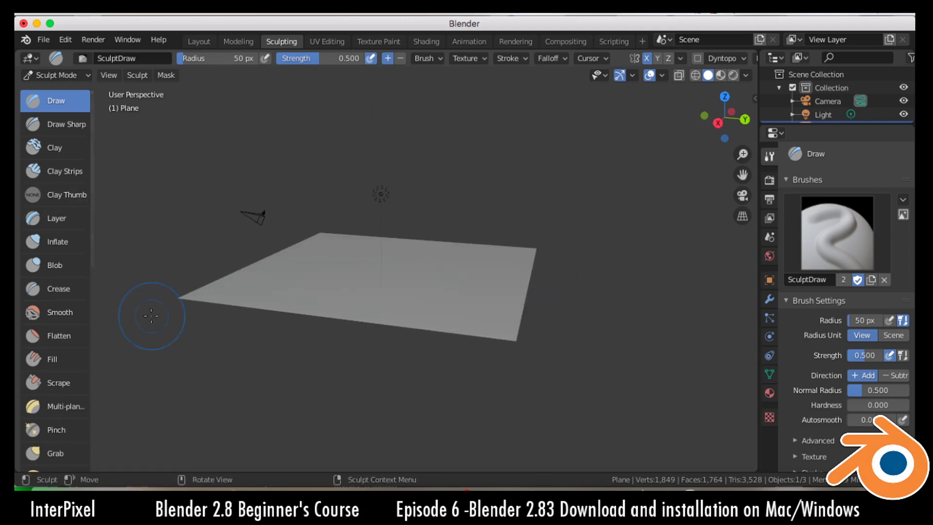
Step: Pick the Clay Thumb brush, sculpt test ridges across the plane, then undo them
left_click(61, 199)
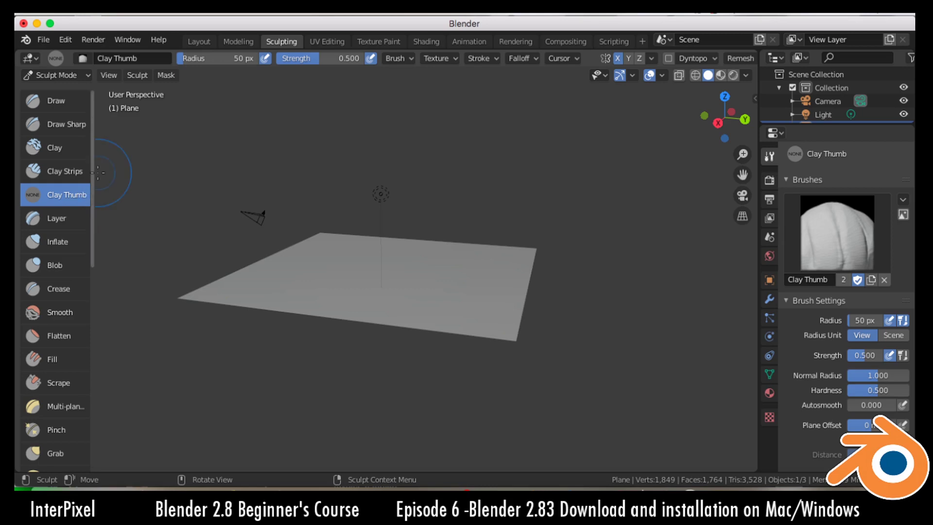
scroll(437, 281, "down", 3)
scroll(448, 298, "up", 5)
scroll(314, 294, "up", 2)
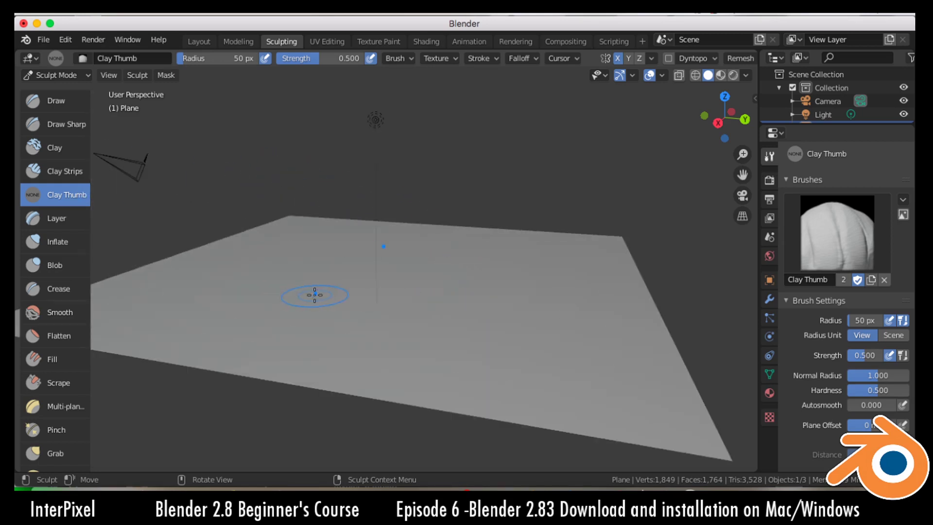
middle_click_drag(325, 288, 325, 288)
mouse_move(417, 300)
left_mouse_down()
mouse_move(343, 356)
mouse_move(378, 238)
mouse_move(583, 350)
mouse_move(520, 417)
mouse_move(558, 365)
mouse_move(528, 391)
left_mouse_up()
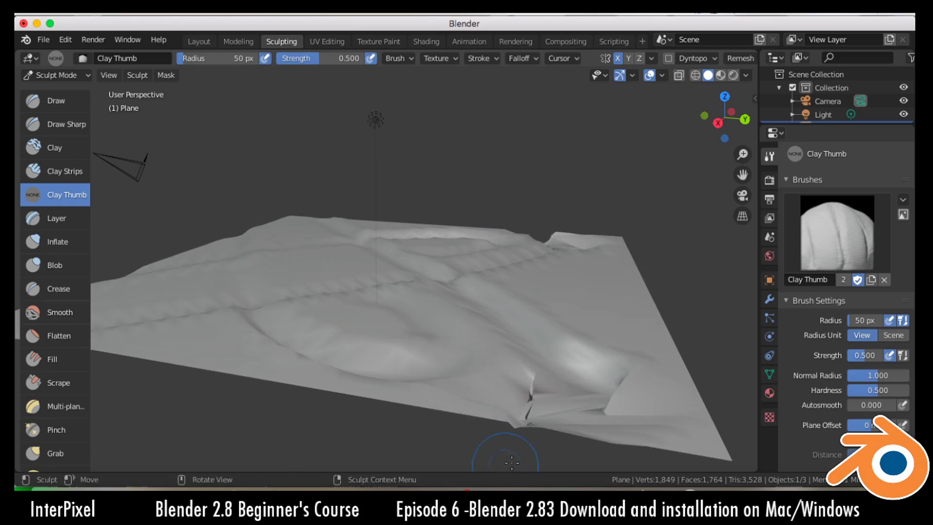
key("ctrl+z")
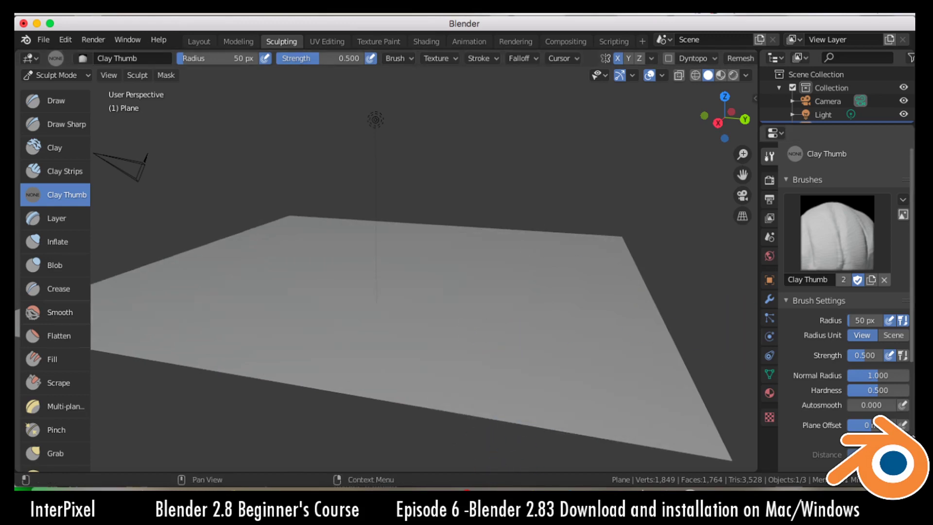
Step: Expand the brush Symmetry panel, sculpt more Clay Thumb ridges, and undo back to flat
scroll(863, 367, "down", 2)
scroll(863, 368, "down", 10)
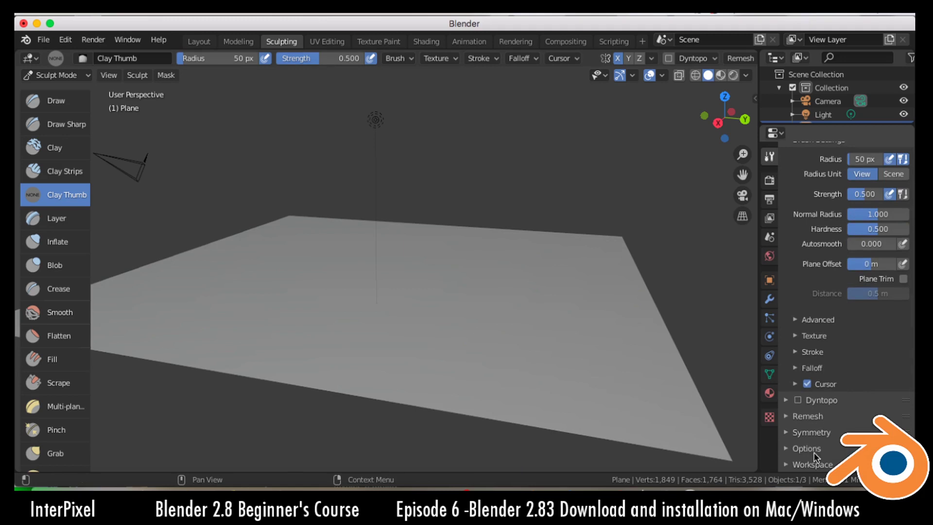
left_click(806, 432)
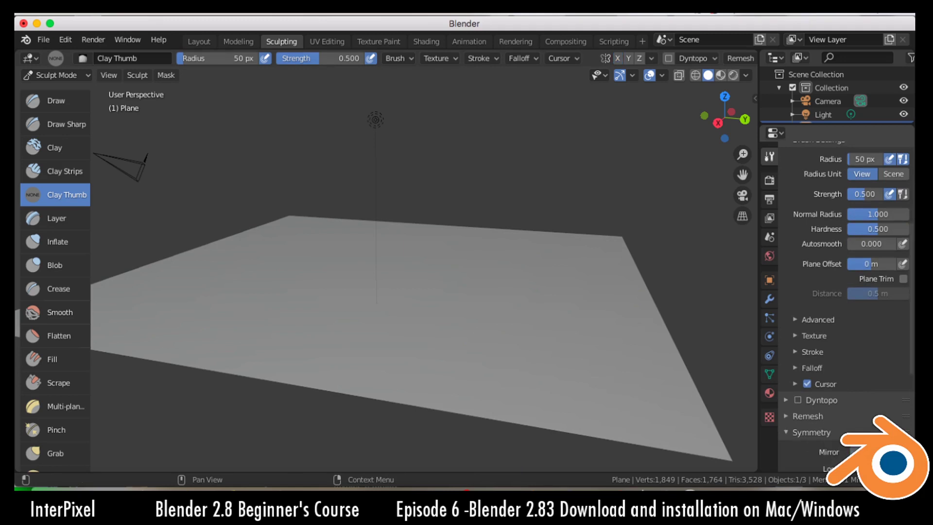
left_click_drag(529, 408, 218, 389)
left_click_drag(229, 311, 578, 305)
middle_click_drag(558, 306, 417, 361)
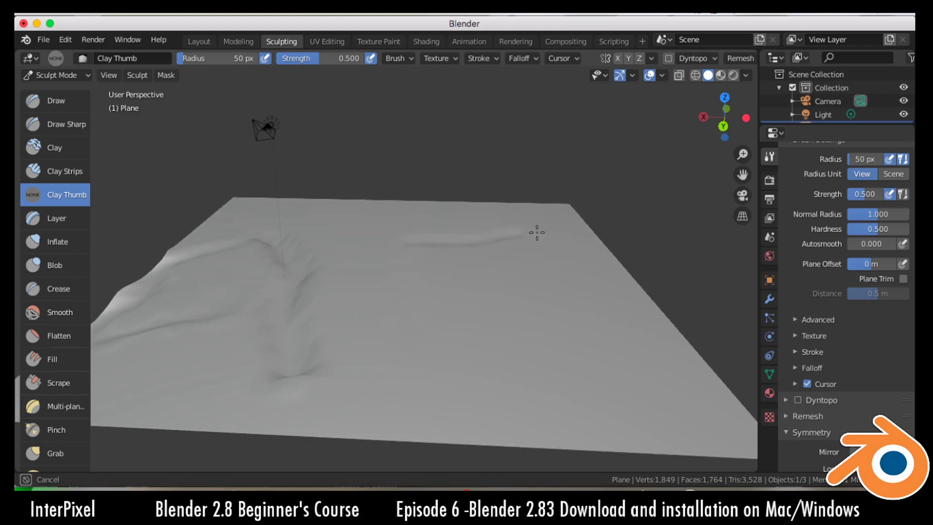
mouse_move(536, 232)
left_mouse_down()
mouse_move(571, 360)
mouse_move(368, 425)
mouse_move(391, 347)
mouse_move(579, 363)
mouse_move(714, 442)
mouse_move(573, 437)
left_mouse_up()
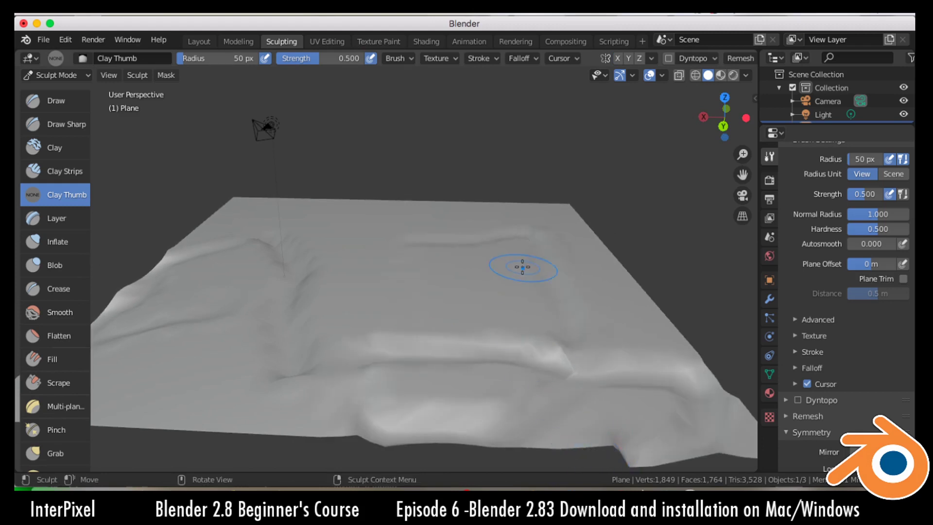
key("ctrl+z")
key("ctrl+z")
key("ctrl+z")
scroll(79, 333, "down", 5)
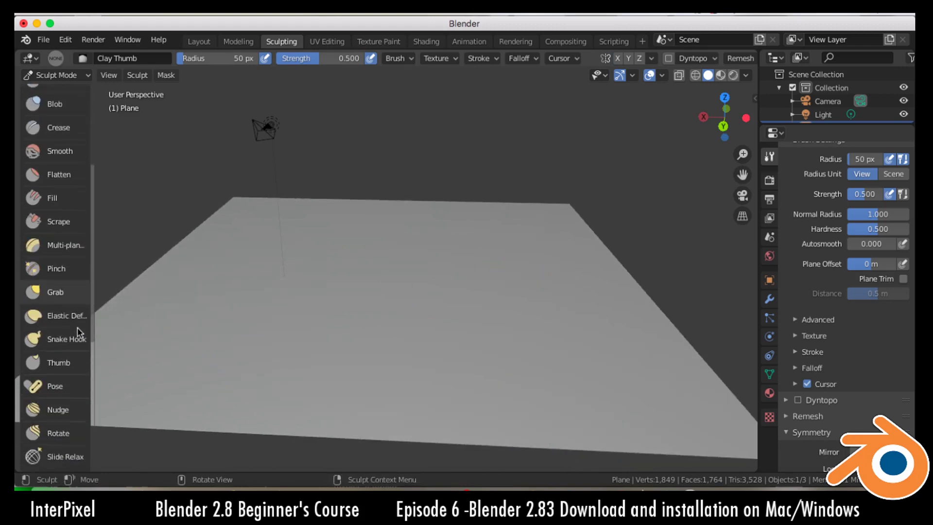
Step: Select the Cloth brush with 1.000 strength and 121 px radius, orbiting to view the plane
scroll(80, 334, "down", 5)
left_click(70, 374)
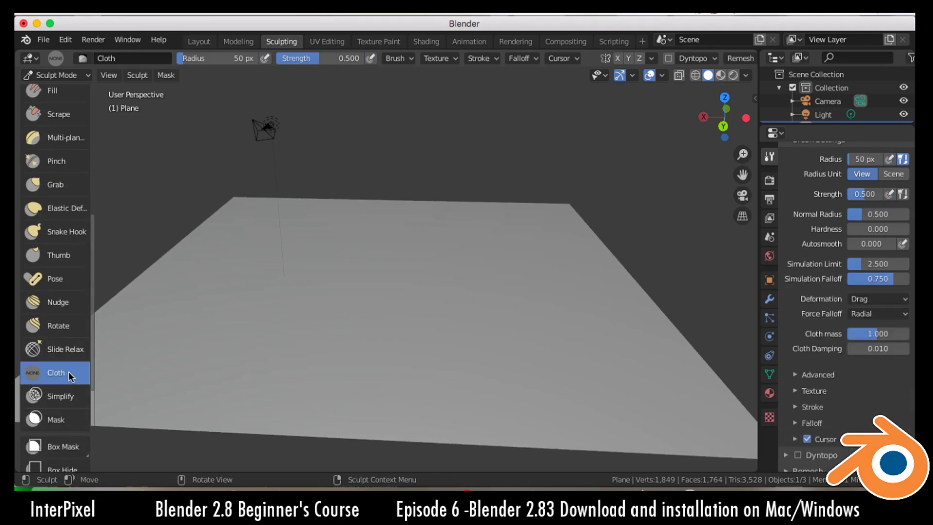
mouse_move(311, 375)
middle_mouse_down()
mouse_move(412, 368)
mouse_move(370, 313)
middle_mouse_up()
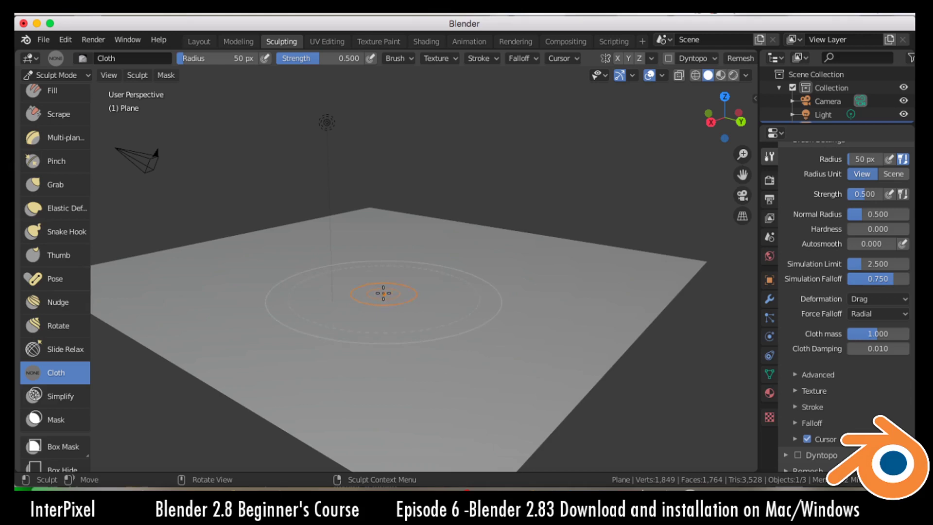
middle_click_drag(334, 361, 325, 335)
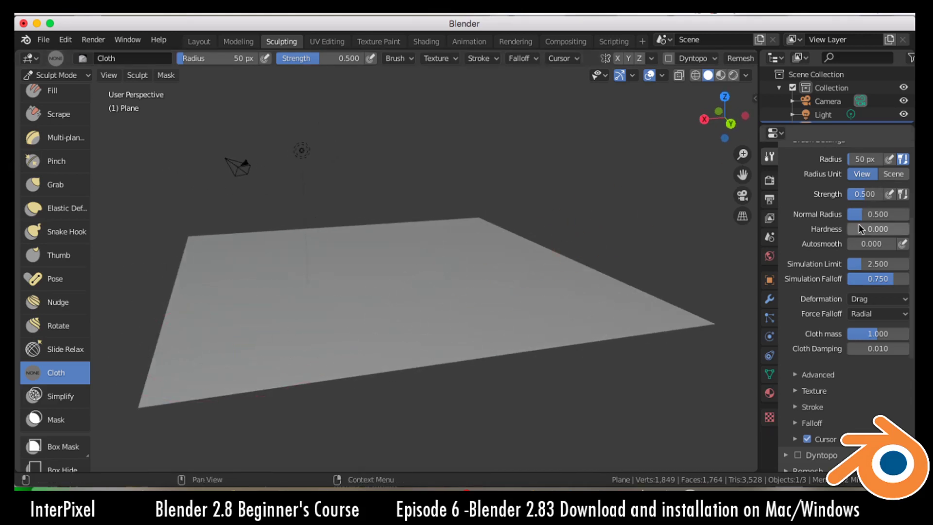
scroll(874, 214, "down", 4)
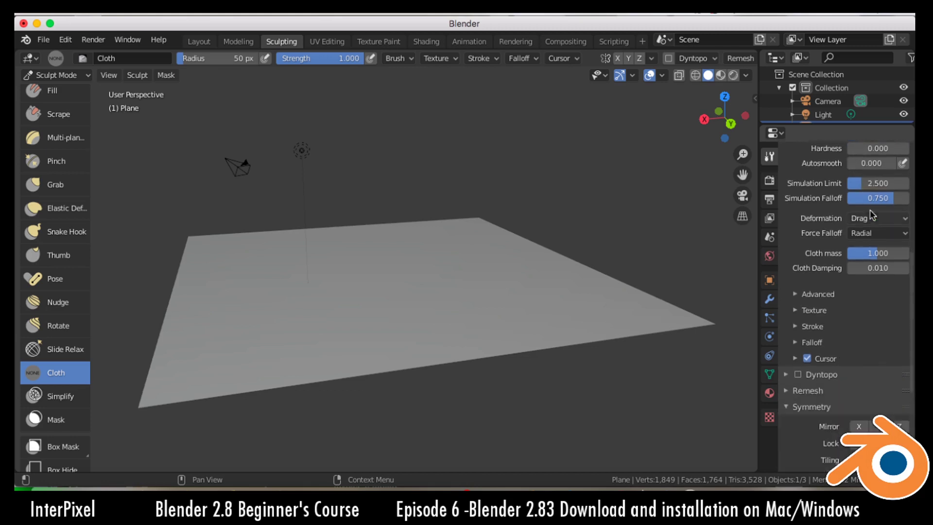
scroll(871, 214, "up", 7)
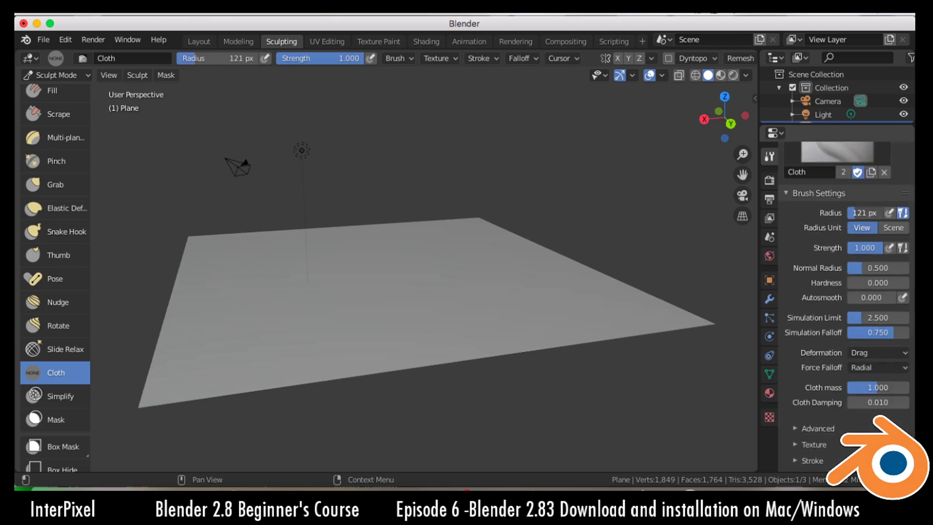
Step: Drag the Cloth brush repeatedly to raise tall swirling folds and curl the plane's edges
mouse_move(353, 279)
left_mouse_down()
mouse_move(390, 254)
mouse_move(490, 257)
mouse_move(476, 301)
mouse_move(208, 332)
mouse_move(175, 253)
mouse_move(334, 265)
mouse_move(523, 344)
mouse_move(449, 282)
mouse_move(331, 355)
mouse_move(213, 319)
mouse_move(317, 217)
mouse_move(410, 268)
mouse_move(581, 327)
mouse_move(422, 283)
mouse_move(335, 360)
mouse_move(268, 397)
mouse_move(205, 313)
mouse_move(281, 250)
mouse_move(418, 297)
mouse_move(585, 285)
mouse_move(583, 224)
mouse_move(456, 224)
mouse_move(354, 381)
mouse_move(255, 370)
mouse_move(249, 244)
mouse_move(383, 272)
mouse_move(461, 326)
mouse_move(582, 335)
mouse_move(608, 311)
mouse_move(525, 263)
mouse_move(391, 269)
mouse_move(299, 338)
mouse_move(187, 287)
mouse_move(233, 190)
mouse_move(389, 262)
mouse_move(472, 329)
mouse_move(477, 232)
left_mouse_up()
mouse_move(270, 233)
left_mouse_down()
mouse_move(409, 284)
mouse_move(517, 302)
mouse_move(515, 236)
mouse_move(374, 230)
mouse_move(313, 291)
mouse_move(433, 290)
mouse_move(403, 196)
left_mouse_up()
mouse_move(403, 197)
middle_mouse_down()
mouse_move(425, 163)
mouse_move(404, 179)
middle_mouse_up()
mouse_move(403, 179)
left_mouse_down()
mouse_move(380, 270)
mouse_move(474, 173)
left_mouse_up()
mouse_move(475, 173)
middle_mouse_down()
mouse_move(258, 312)
mouse_move(239, 245)
mouse_move(212, 246)
mouse_move(562, 244)
mouse_move(505, 381)
middle_mouse_up()
mouse_move(515, 304)
middle_mouse_down()
mouse_move(465, 340)
mouse_move(483, 350)
mouse_move(500, 333)
mouse_move(476, 318)
mouse_move(456, 277)
mouse_move(476, 227)
middle_mouse_up()
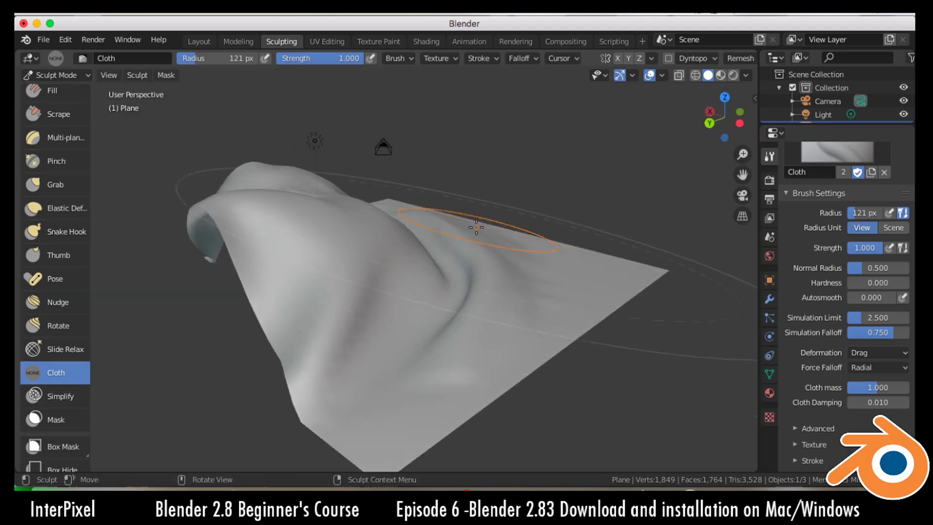
mouse_move(280, 273)
left_mouse_down()
mouse_move(314, 264)
mouse_move(317, 196)
mouse_move(186, 159)
mouse_move(501, 327)
mouse_move(659, 291)
mouse_move(636, 172)
left_mouse_up()
mouse_move(581, 258)
left_mouse_down()
mouse_move(582, 309)
mouse_move(561, 234)
left_mouse_up()
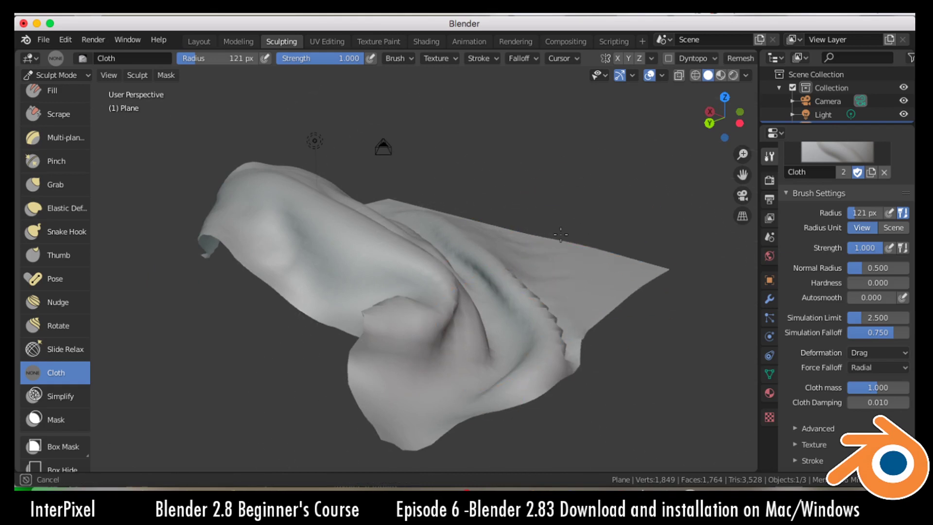
mouse_move(223, 165)
left_mouse_down()
mouse_move(326, 284)
mouse_move(307, 213)
mouse_move(236, 217)
mouse_move(242, 244)
mouse_move(395, 149)
mouse_move(374, 201)
left_mouse_up()
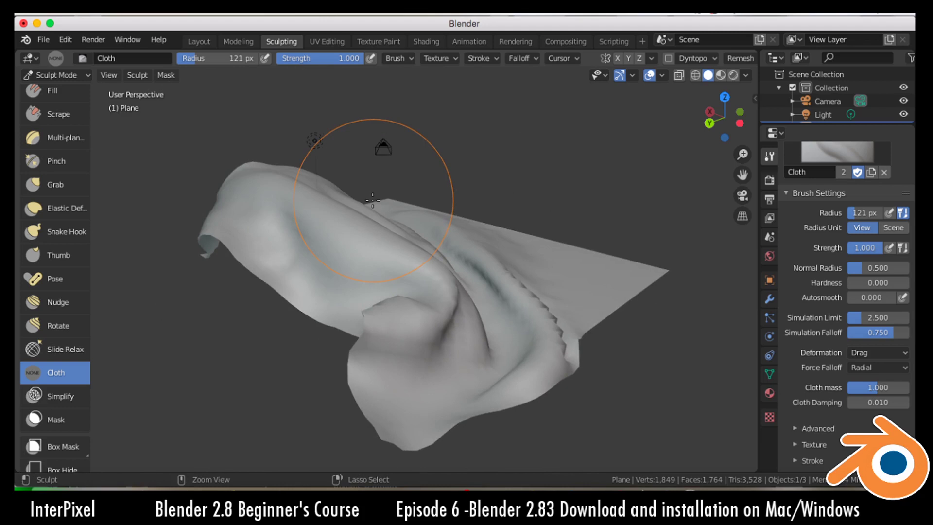
Step: Undo the cloth folds to a flat plane and view the Particles properties tab
key("ctrl+z")
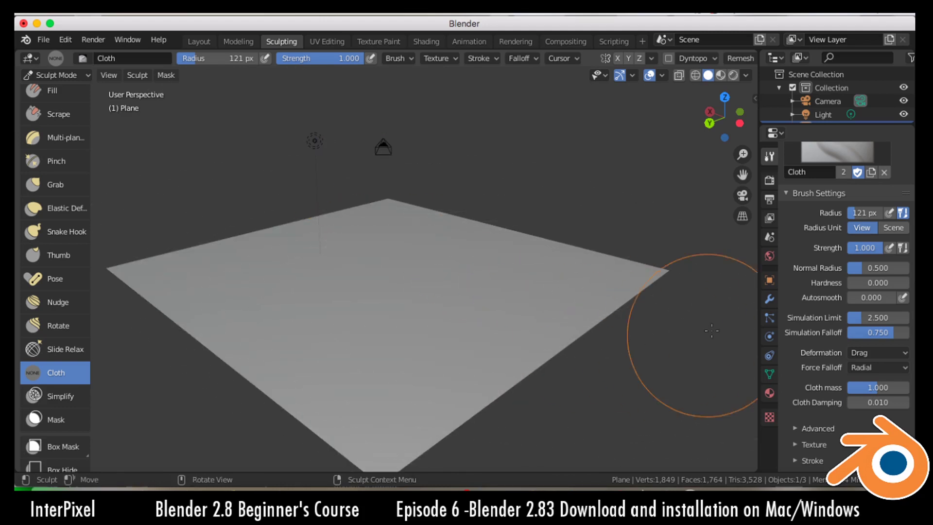
left_click(770, 322)
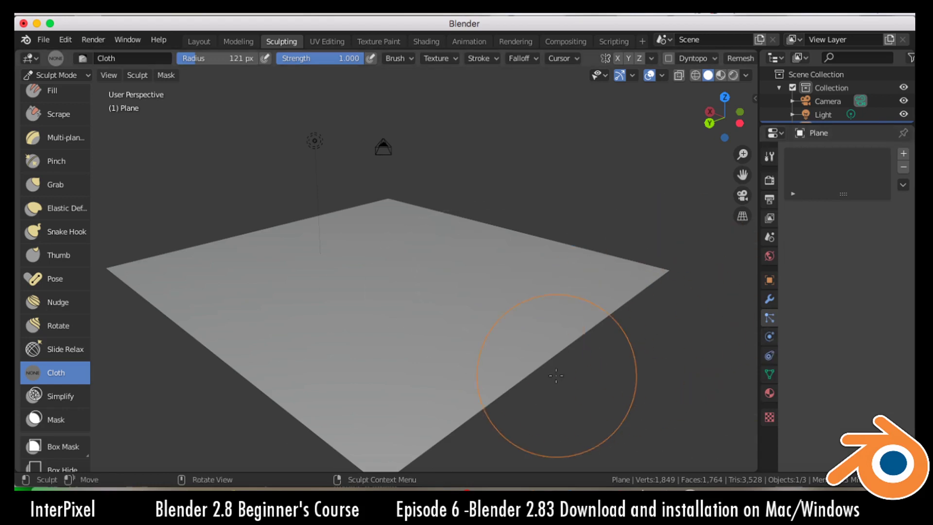
scroll(481, 311, "down", 5)
scroll(442, 313, "up", 6)
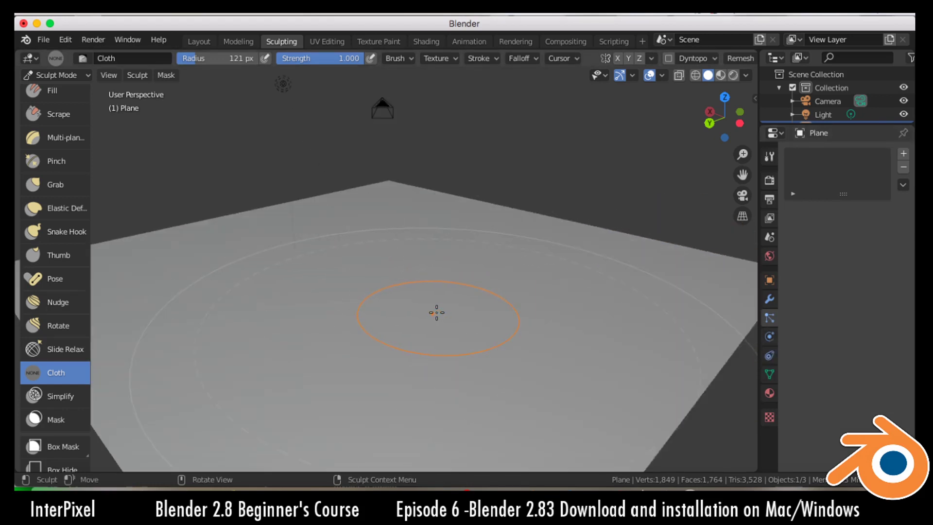
scroll(435, 313, "down", 3)
Step: Return to the Layout workspace in Object Mode and orbit to look down on the plane
left_click(209, 44)
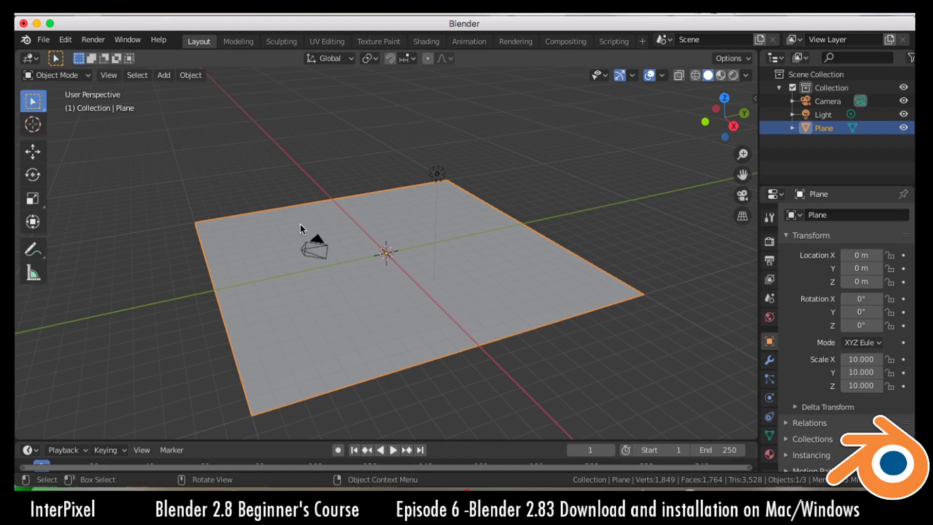
mouse_move(407, 238)
middle_mouse_down()
mouse_move(515, 243)
mouse_move(414, 233)
middle_mouse_up()
scroll(413, 232, "up", 2)
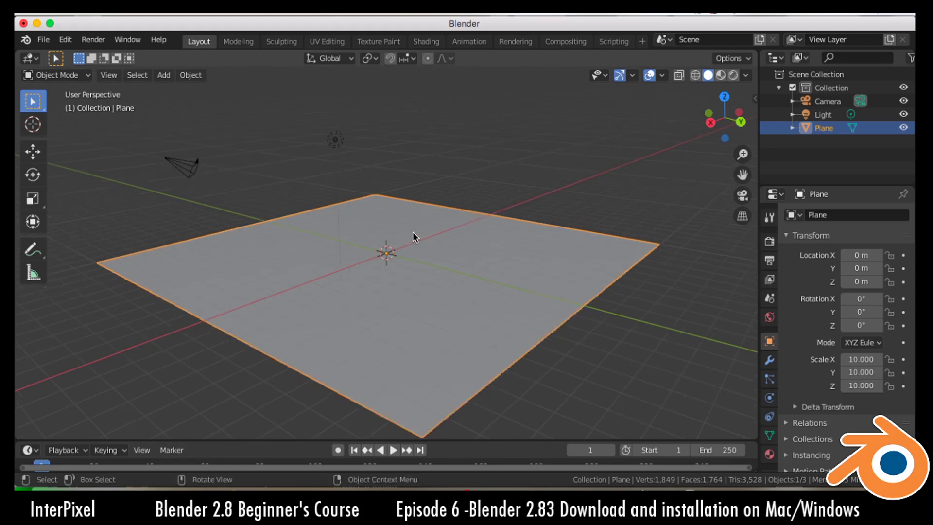
middle_click_drag(558, 240, 411, 254)
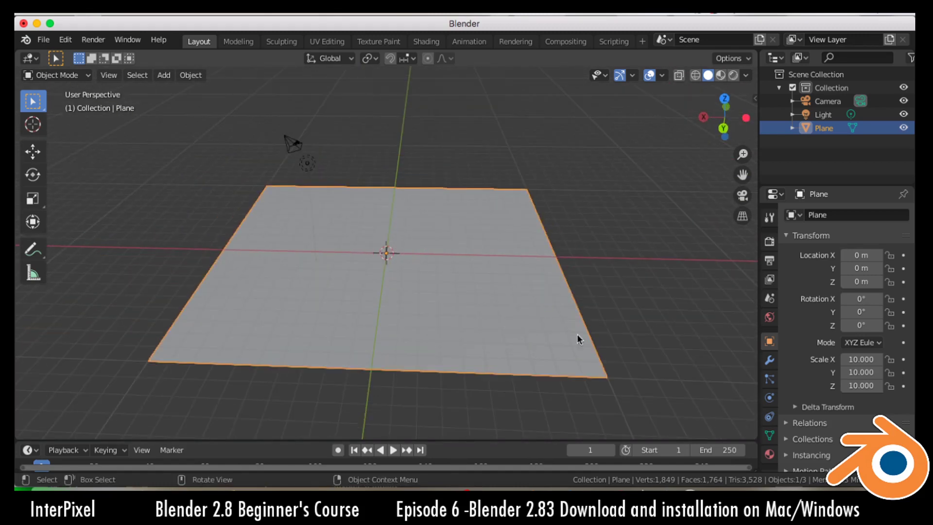